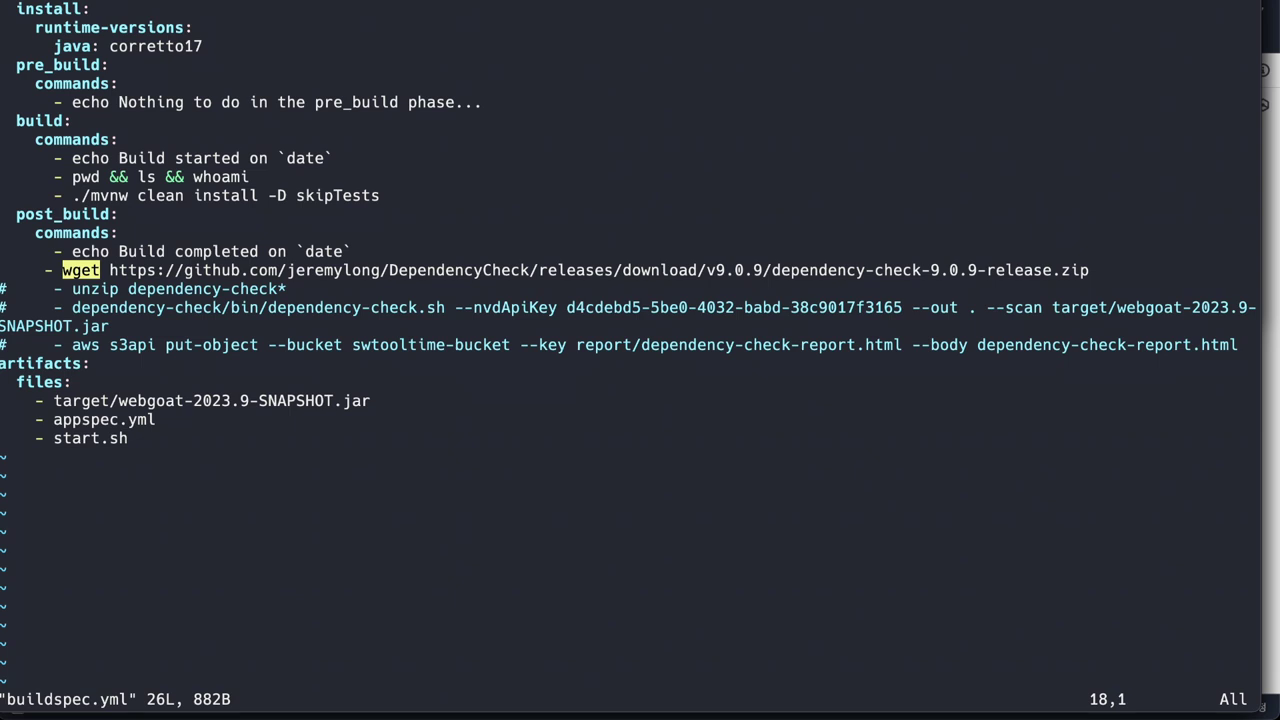
# - Uncomment the unzip, dependency-check.sh and aws s3api put-object lines in the post_build commands of buildspec.yml
pyautogui.press('i')
pyautogui.press('Down')
pyautogui.press('Left')
pyautogui.press('Delete')
pyautogui.press('Down')
pyautogui.press('Left')
pyautogui.press('Delete')
pyautogui.press('Down')
pyautogui.press('Left')
pyautogui.press('Delete')
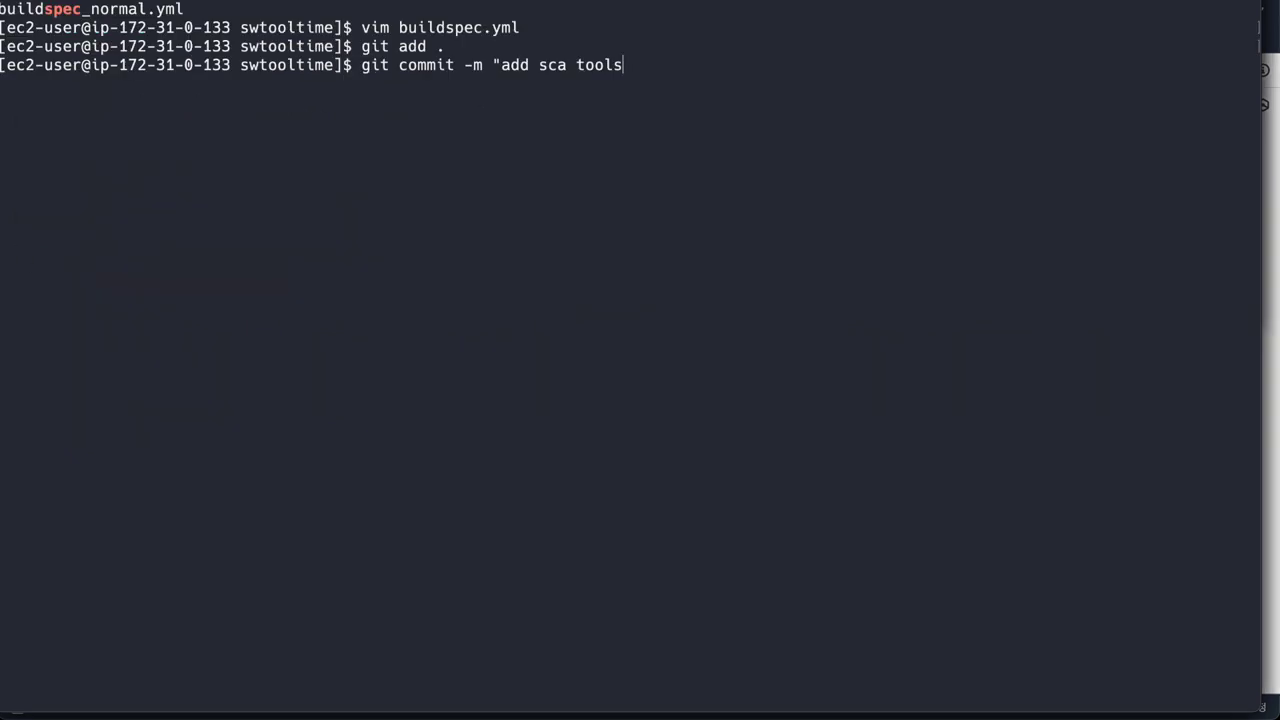
# - Stage all changes in the swtooltime repository with git add
pyautogui.write('"')
pyautogui.press('BackSpace')
pyautogui.press('BackSpace')
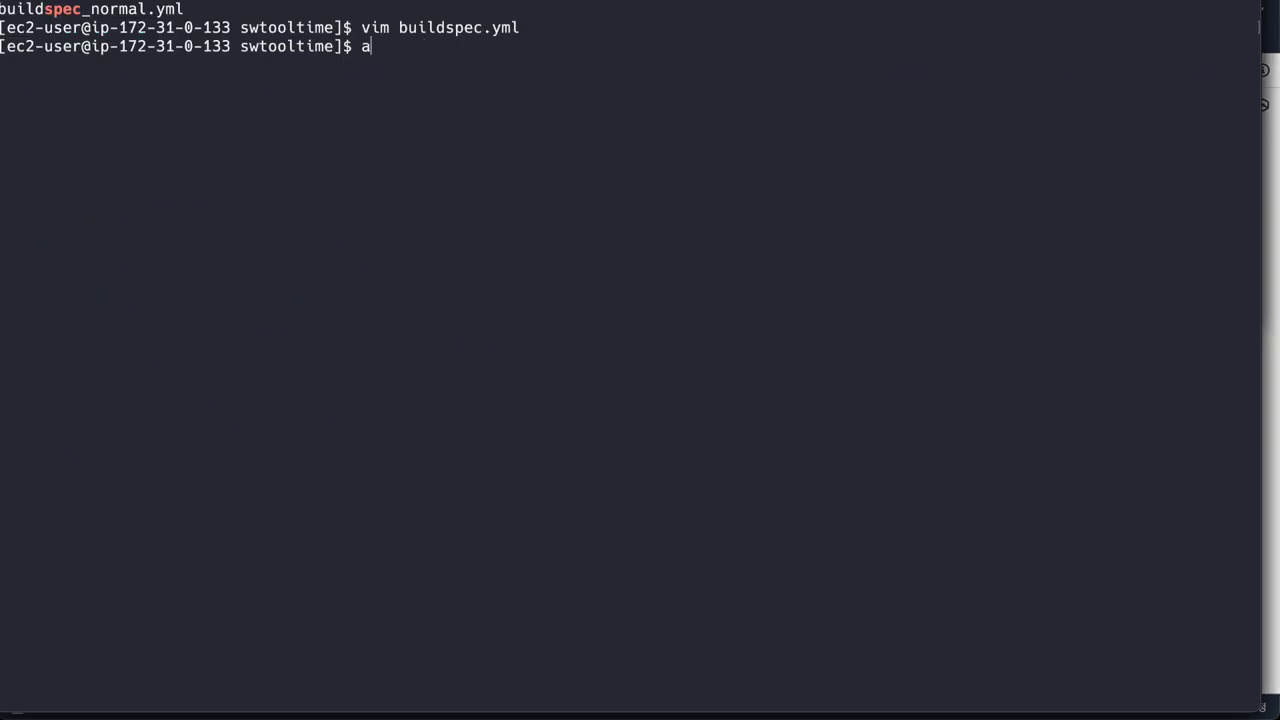
pyautogui.write('git add .')
pyautogui.press('Return')
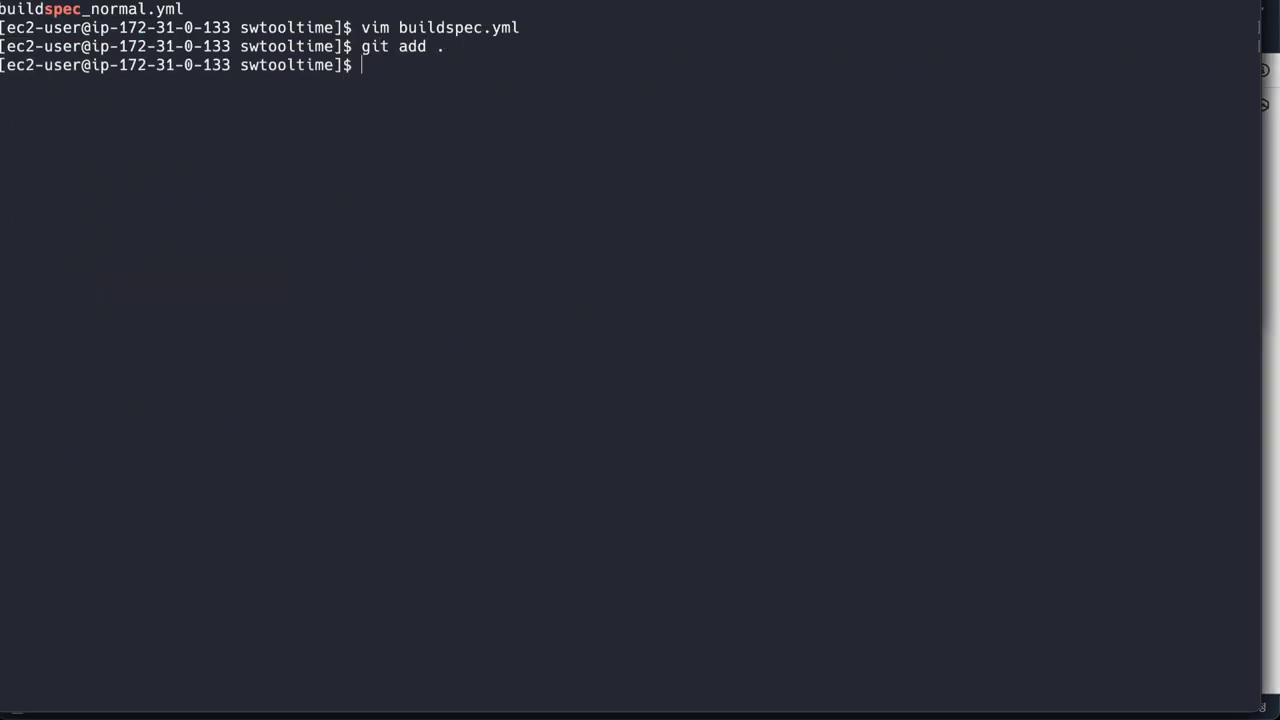
# - Commit the staged changes with the message "add sca tool"
pyautogui.write('git commit -m "add s')
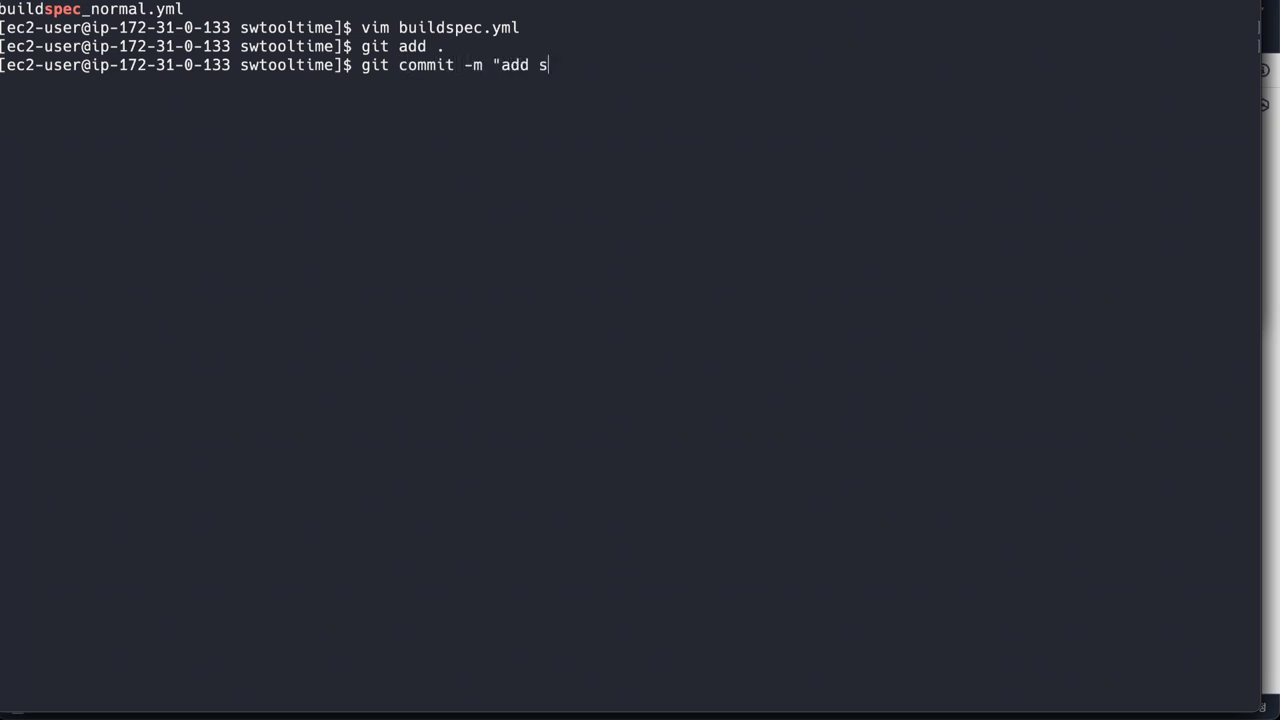
pyautogui.write('ca tools"')
pyautogui.press('BackSpace')
pyautogui.press('BackSpace')
pyautogui.write('"')
pyautogui.press('Return')
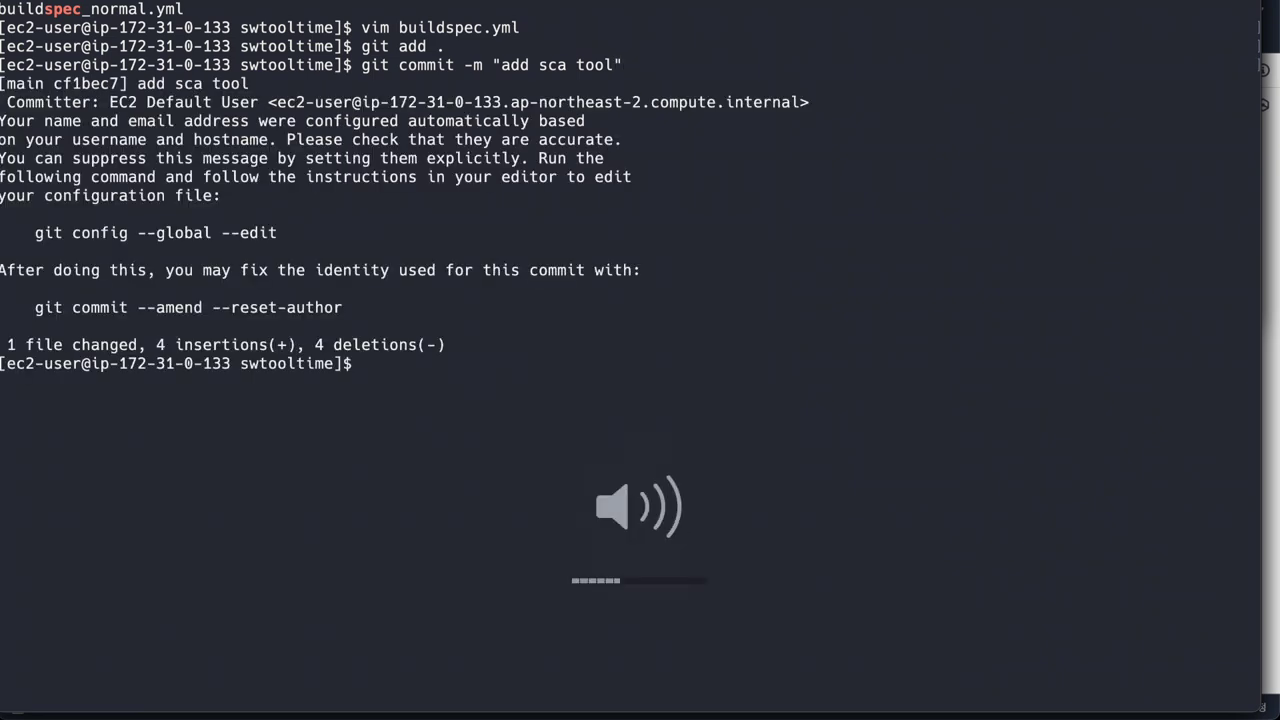
# - Push the commit to the main branch of origin
pyautogui.write('git')
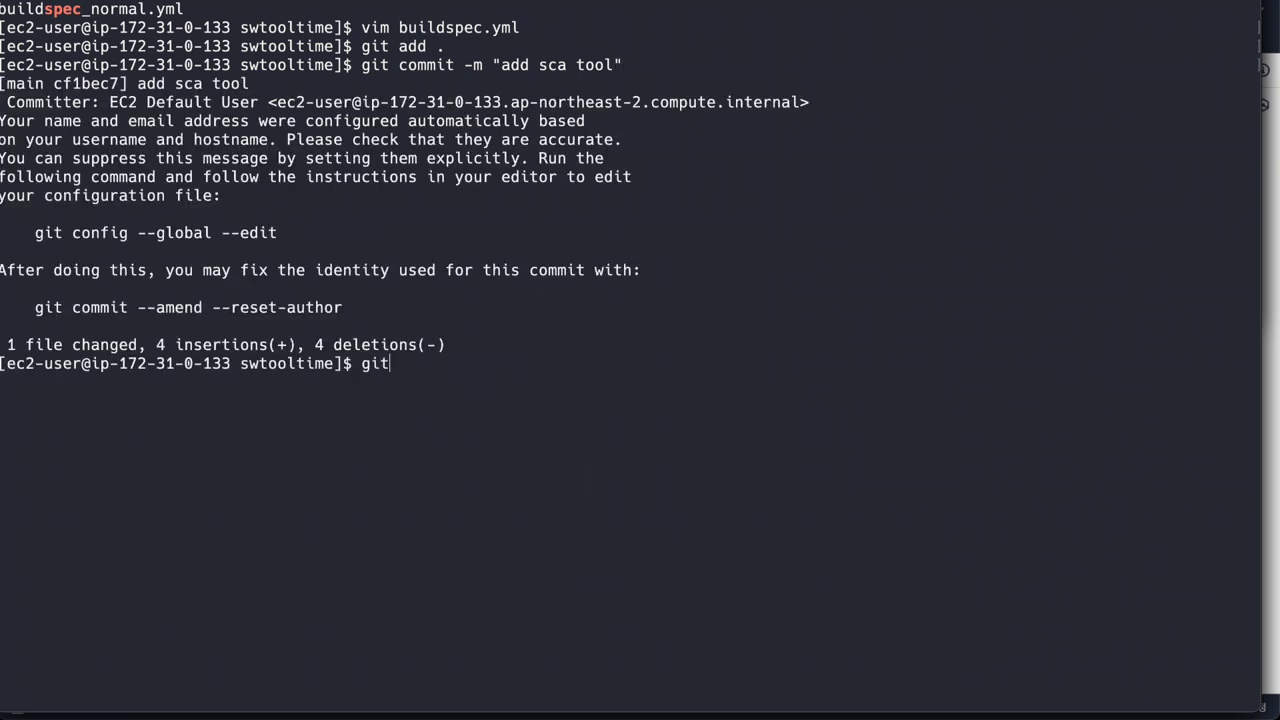
pyautogui.write(' push origin')
pyautogui.write(' am')
pyautogui.press('BackSpace')
pyautogui.press('BackSpace')
pyautogui.write('main')
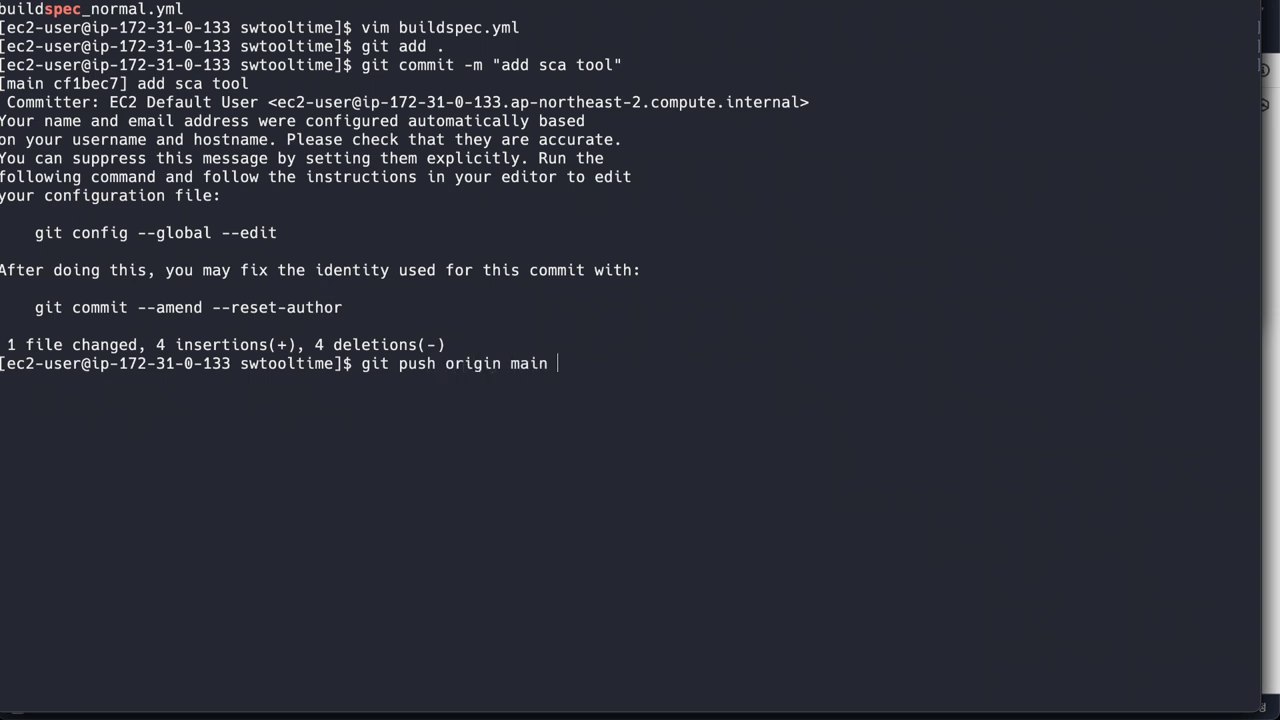
pyautogui.press('Return')
# - Copy the generated CodeCommit username from the IAM credentials dialog and enter it at the terminal's Git username prompt
pyautogui.press('super+Tab')
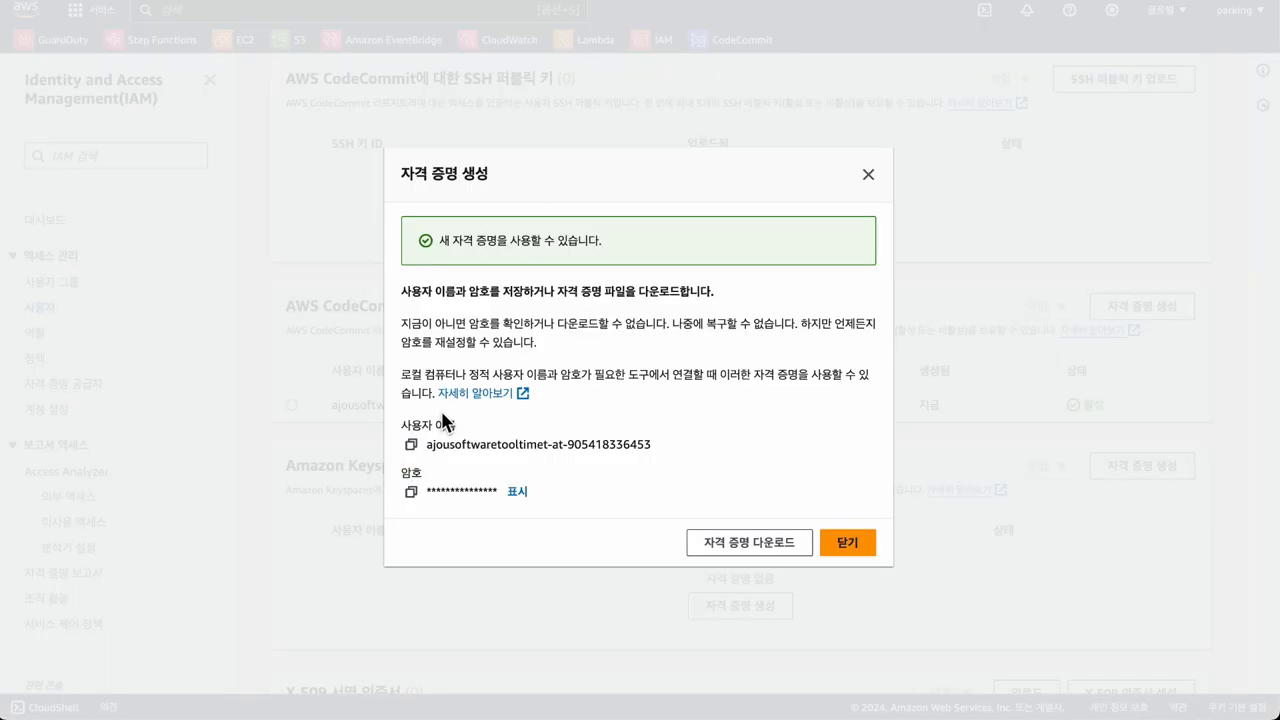
pyautogui.click(411, 444)
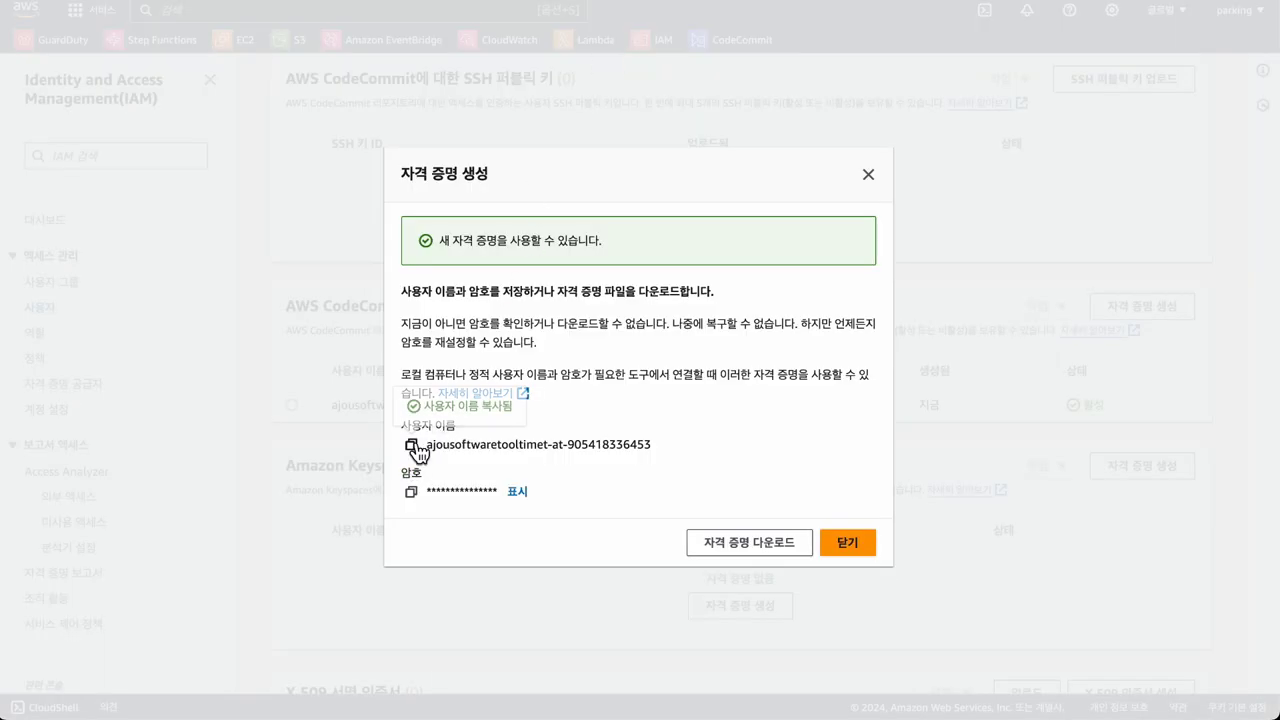
pyautogui.press('super+Tab')
pyautogui.press('super+v')
pyautogui.press('Return')
# - Copy the generated CodeCommit password from the IAM credentials dialog and enter it at the terminal's Git password prompt
pyautogui.press('super+Tab')
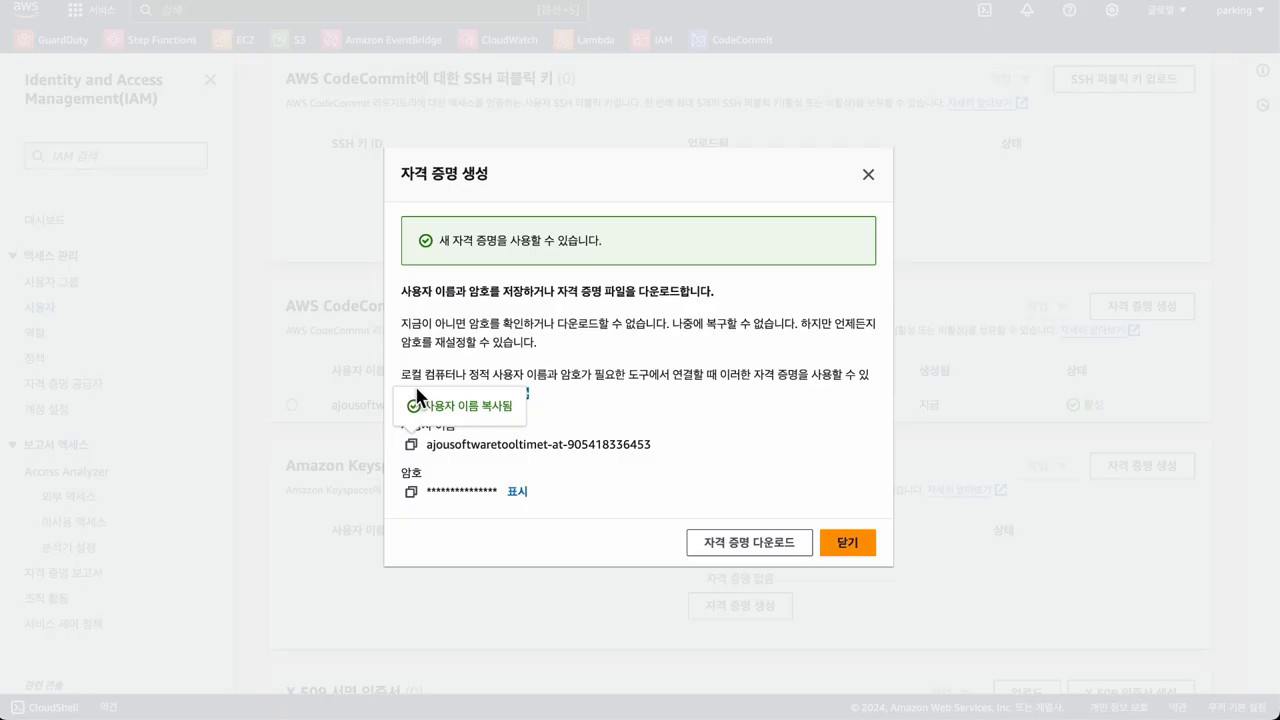
pyautogui.click(414, 494)
pyautogui.press('super+Tab')
pyautogui.press('super+v')
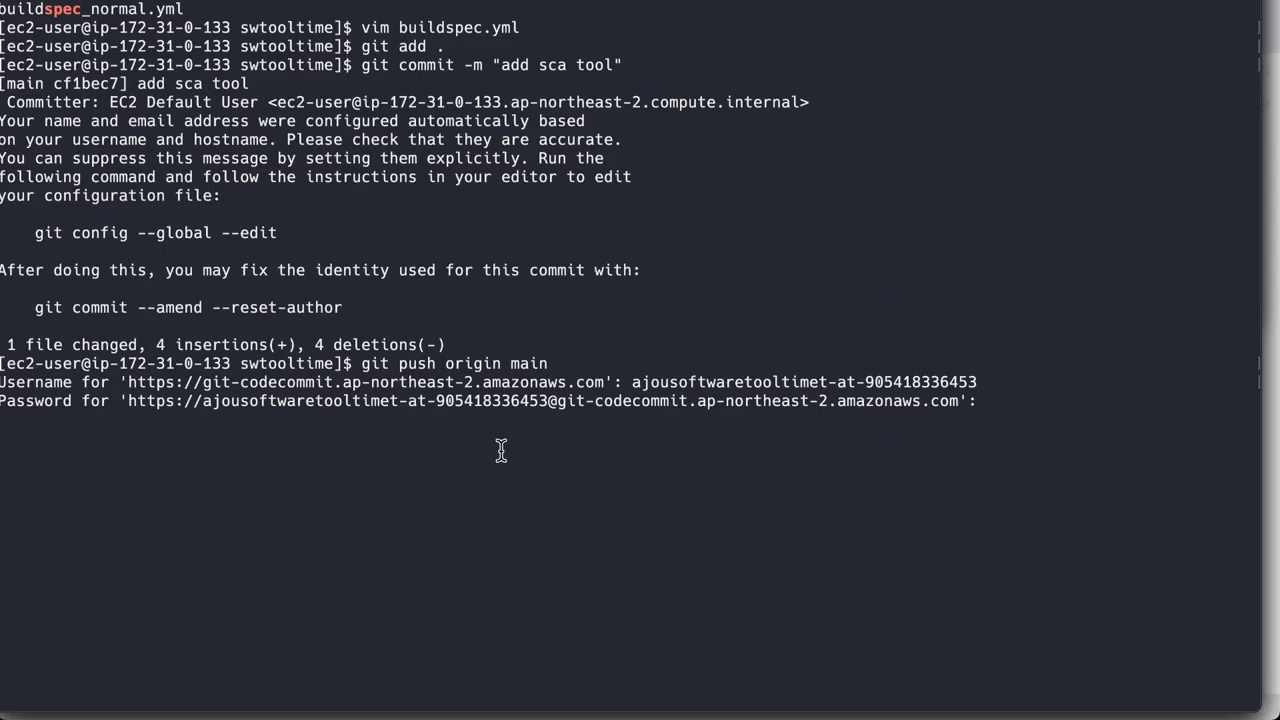
pyautogui.press('Return')
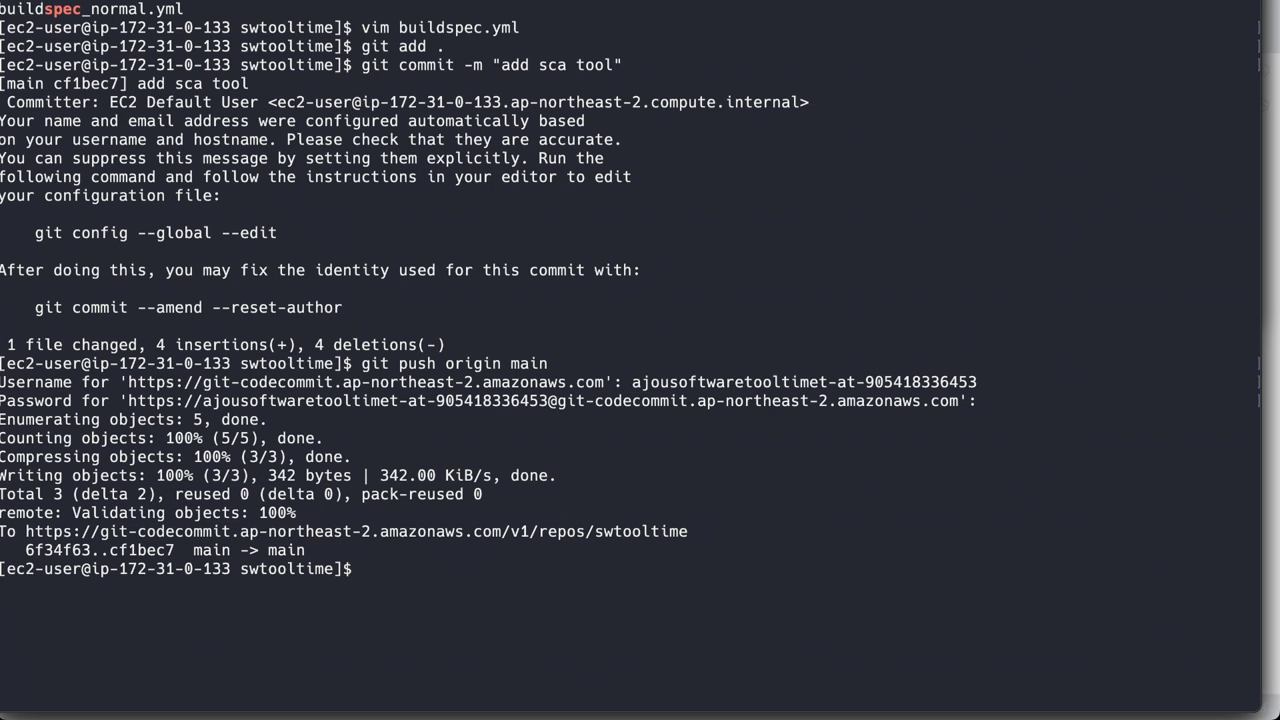
# - Switch to the browser, refresh swtooltime-cicd-pipeline1 and check the progress of its Source, Build and Deploy stages
pyautogui.press('super+Tab')
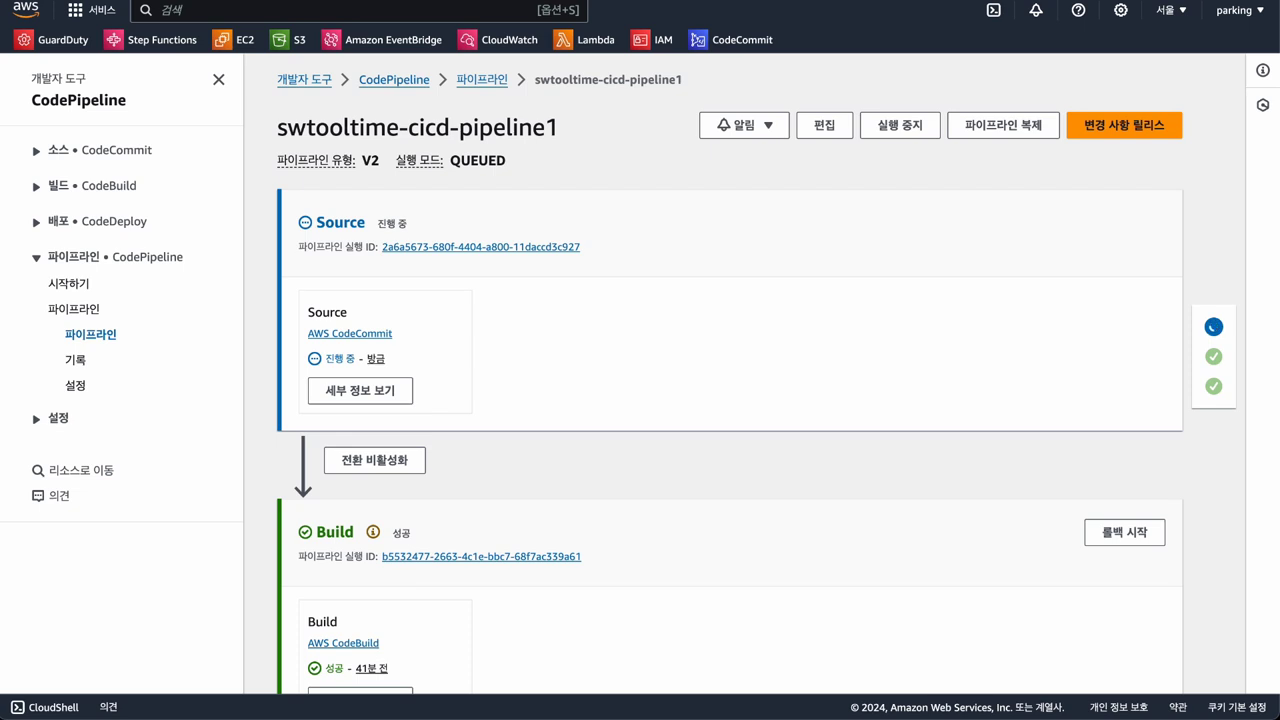
pyautogui.press('F5')
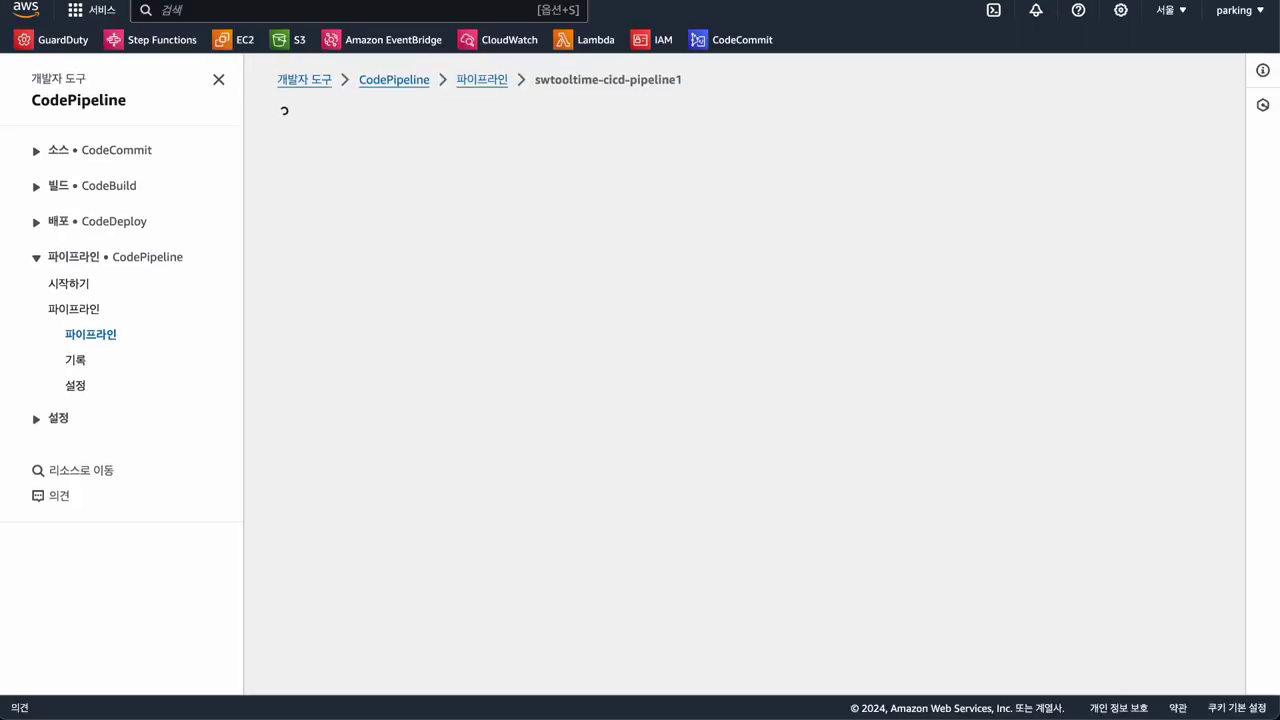
pyautogui.scroll(-3, 586, 257)
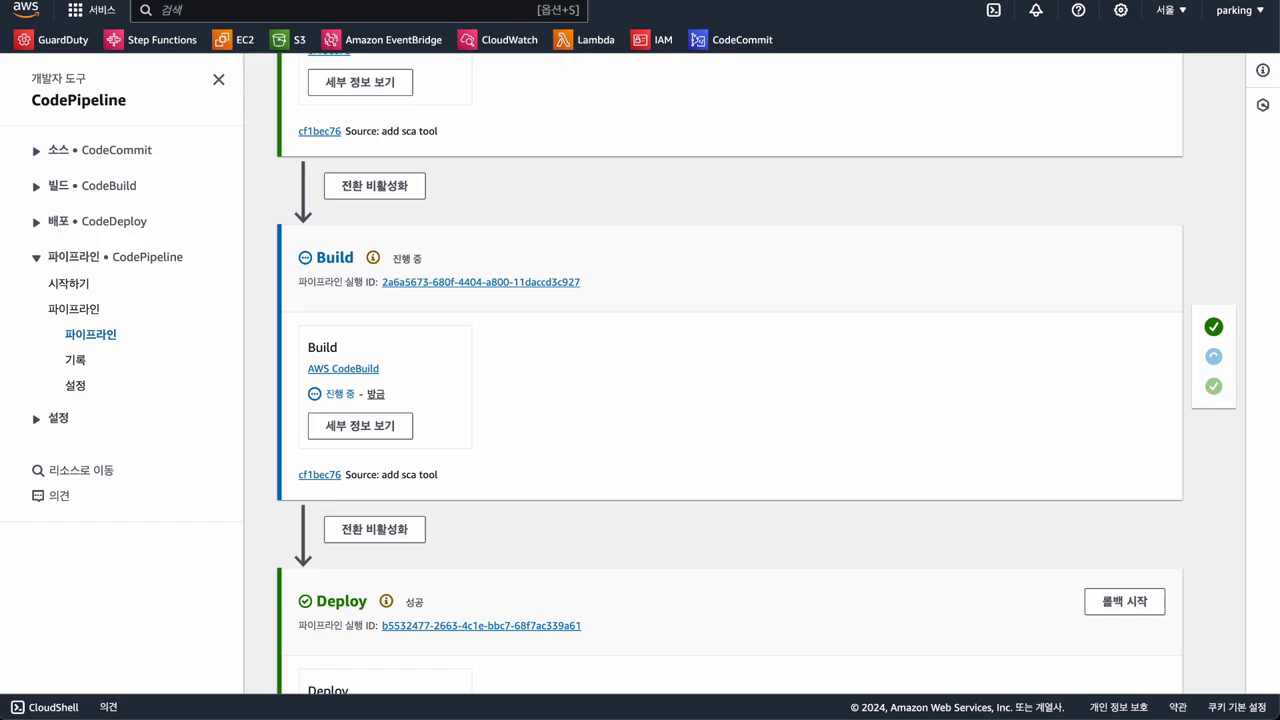
pyautogui.press('super+Tab')
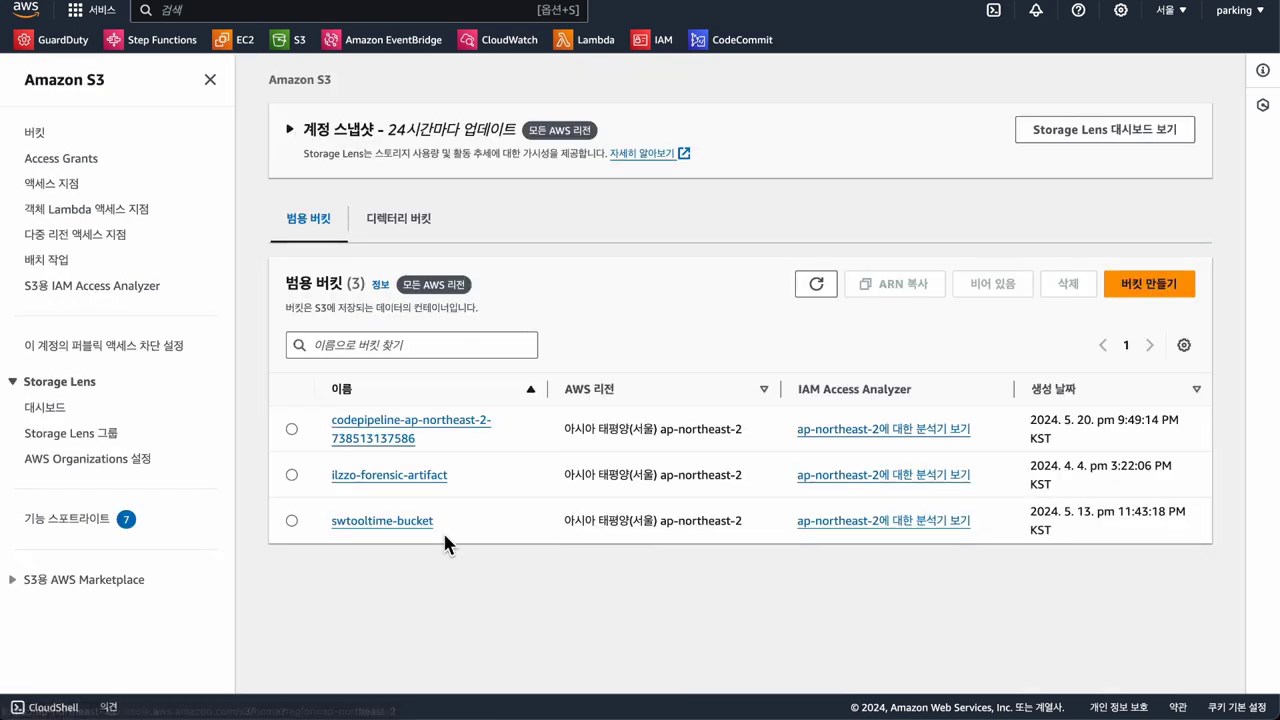
pyautogui.press('super+bracketleft')
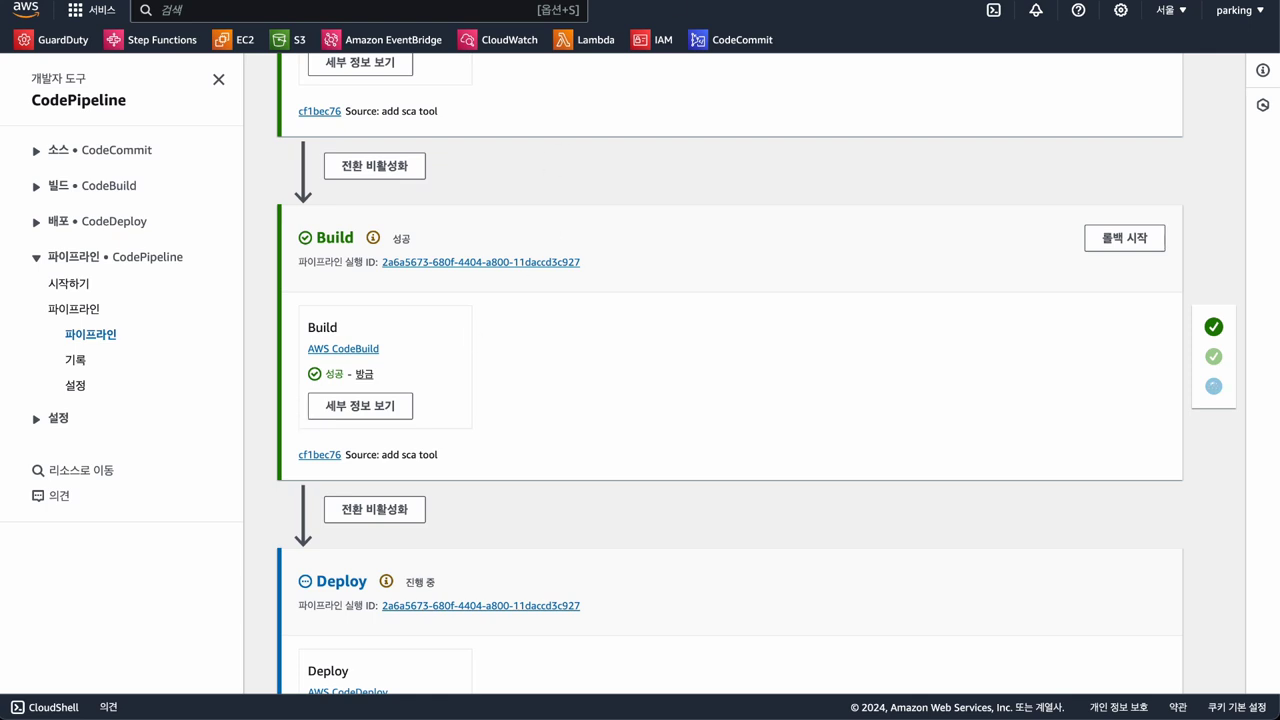
pyautogui.scroll(-3, 603, 257)
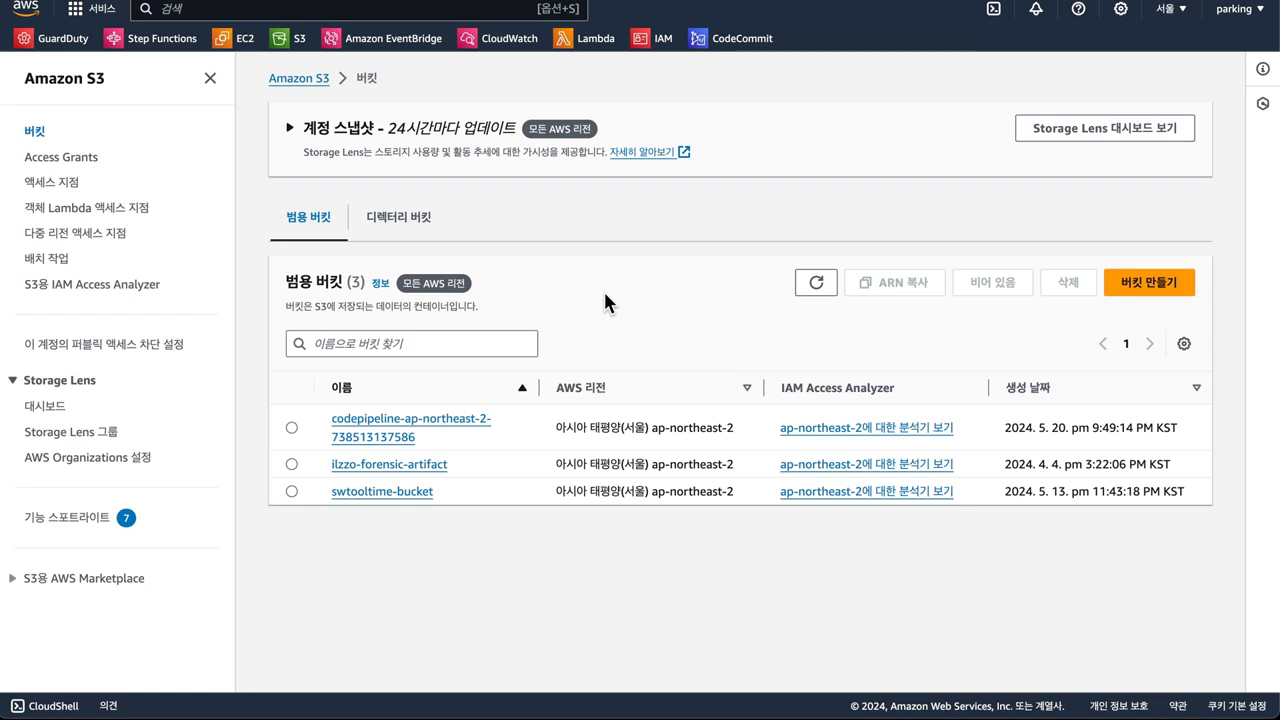
# - Open dependency-check-report.html from the report/ folder of swtooltime-bucket in S3
pyautogui.click(410, 493)
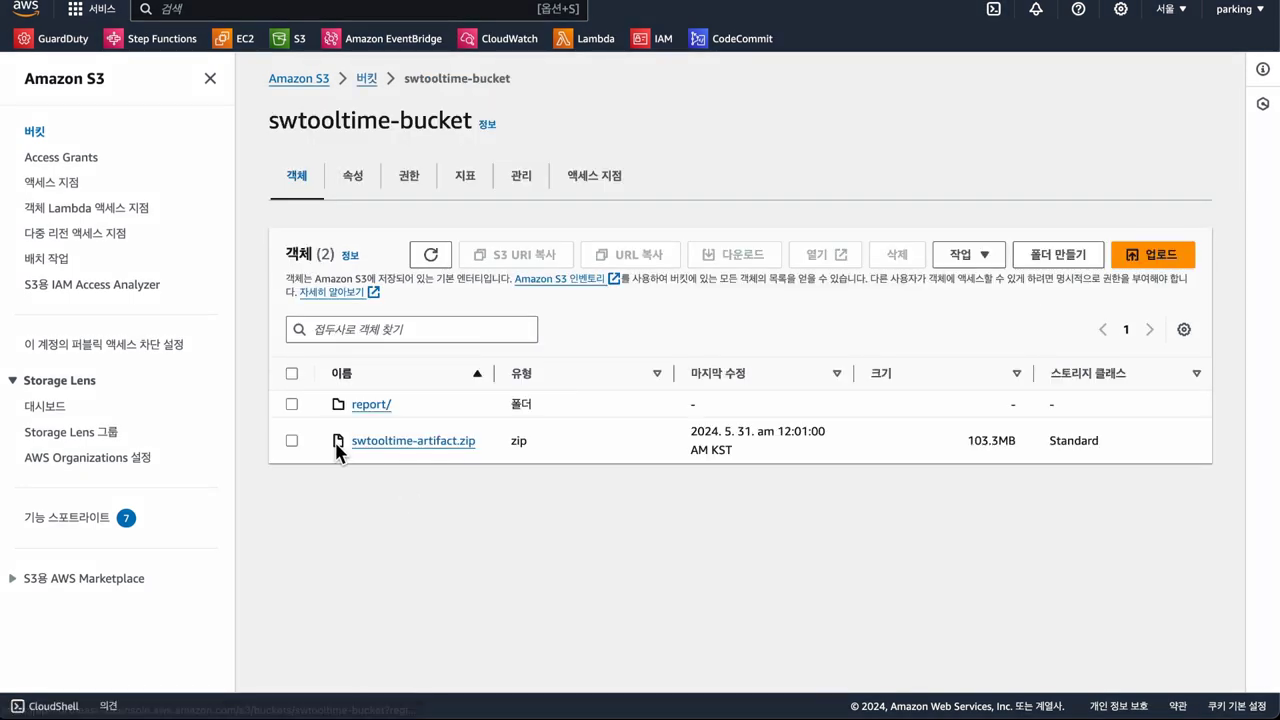
pyautogui.click(371, 404)
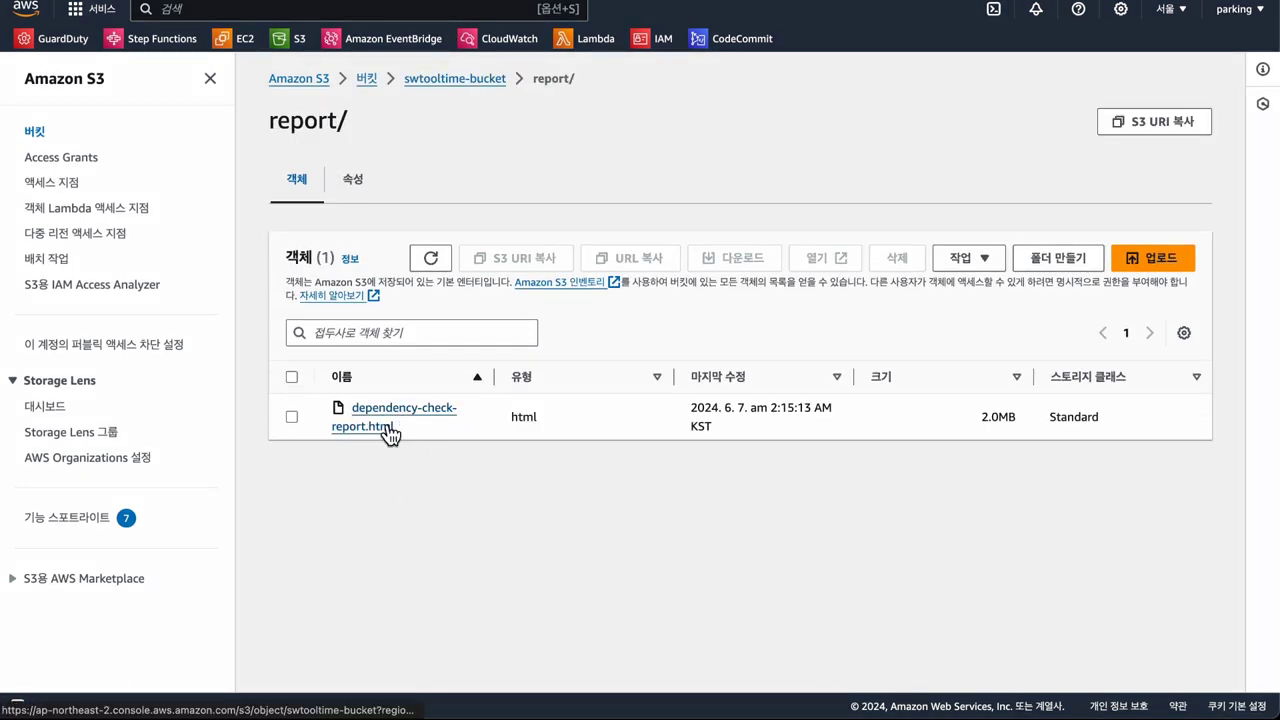
pyautogui.click(389, 430)
pyautogui.click(1048, 122)
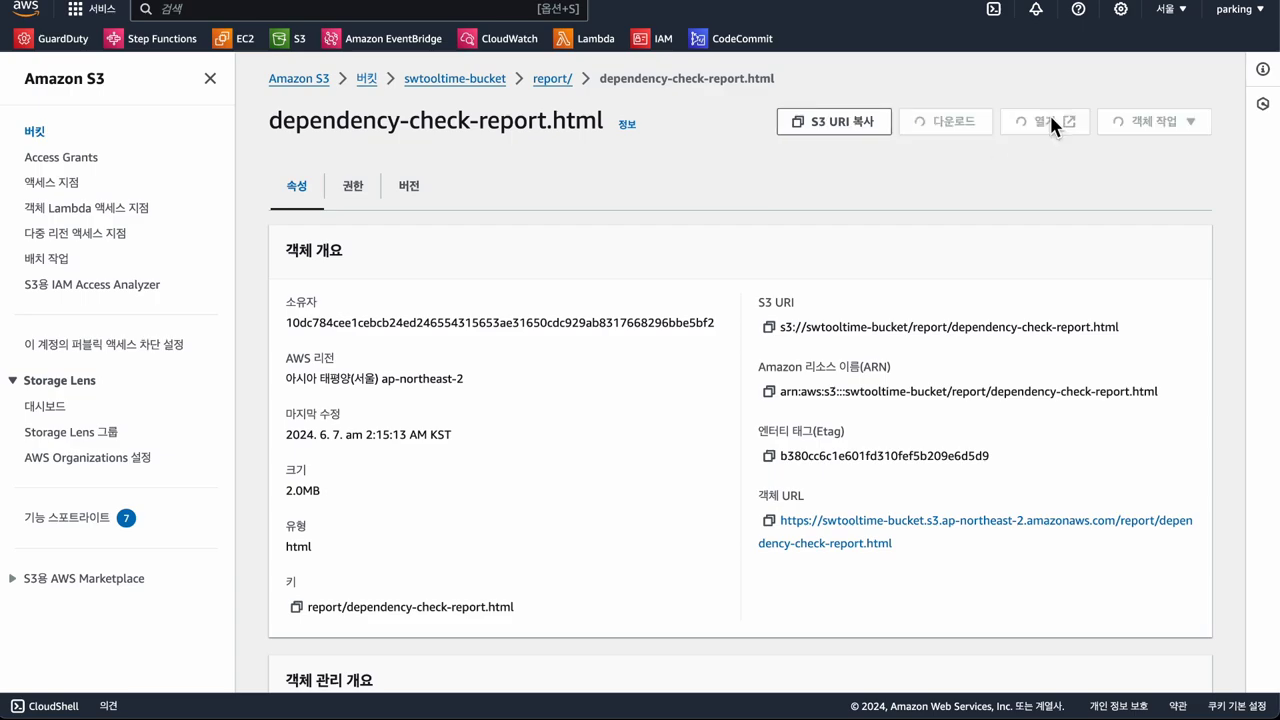
pyautogui.click(913, 22)
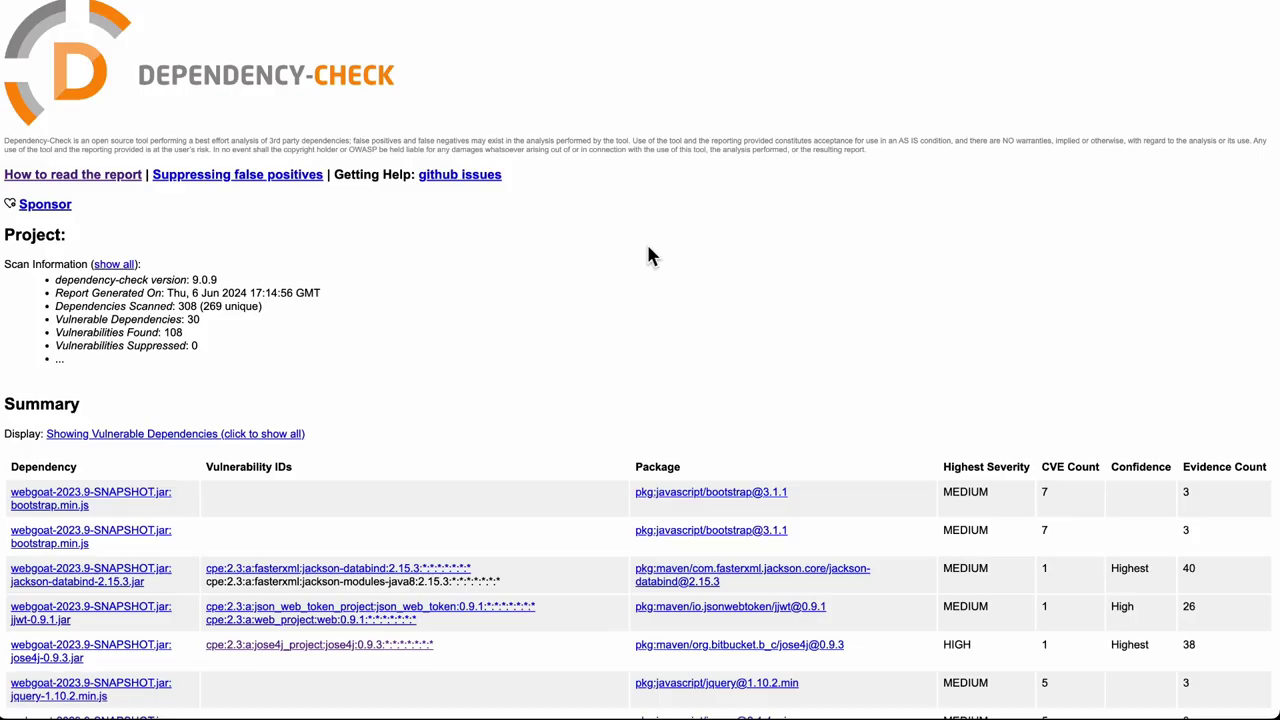
# - Review the Dependency-Check report's generation date, scan information and summary table of vulnerable dependencies
pyautogui.scroll(-1, 202, 300)
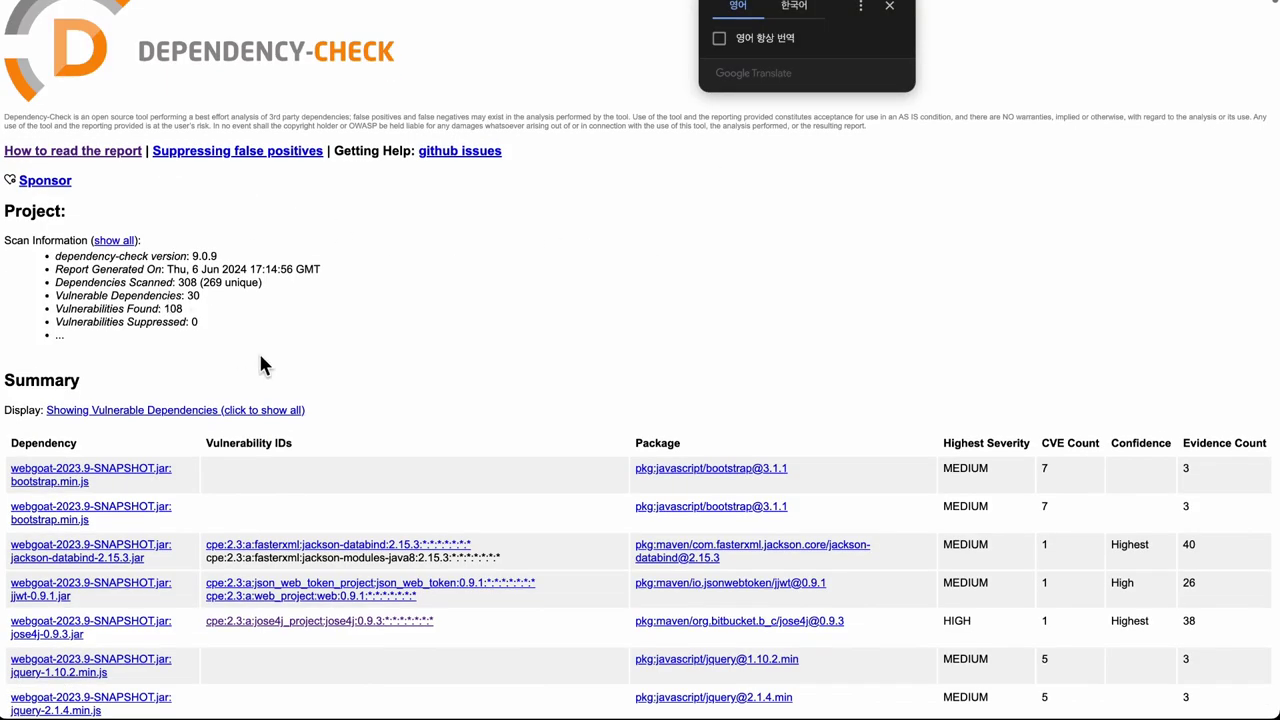
pyautogui.moveTo(161, 270); pyautogui.dragTo(342, 269)
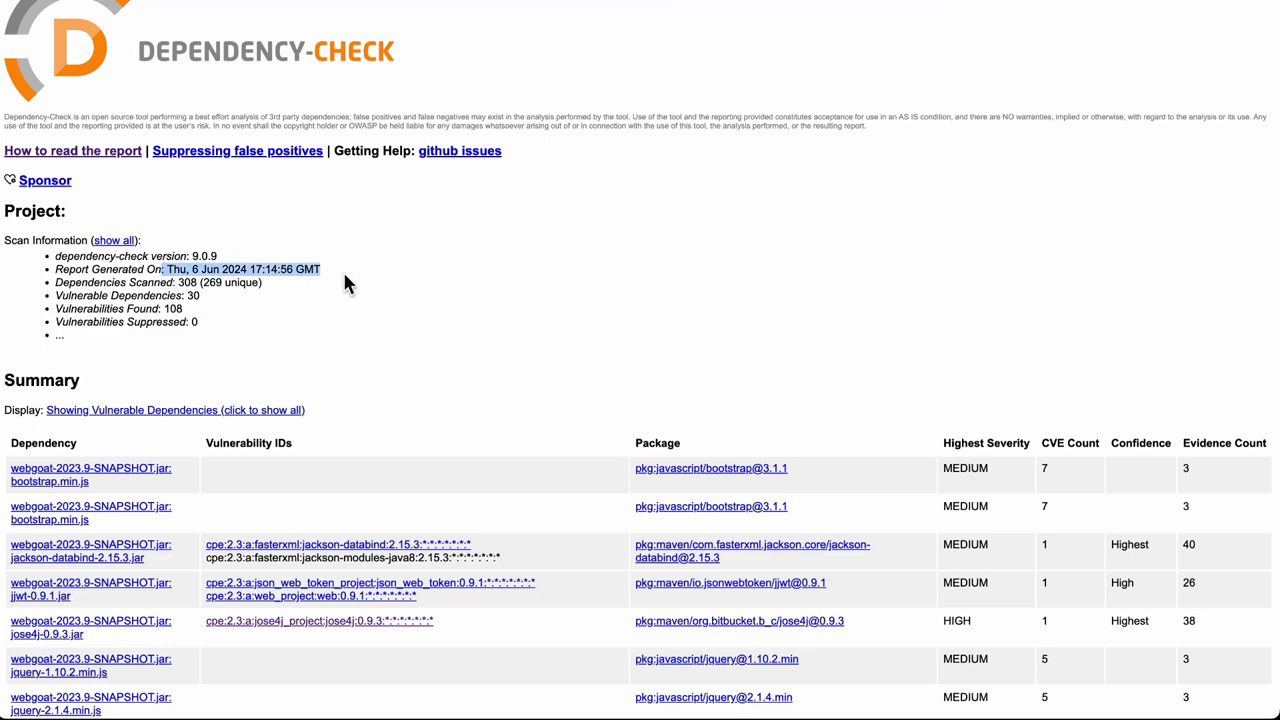
pyautogui.click(342, 269)
pyautogui.scroll(-3, 218, 344)
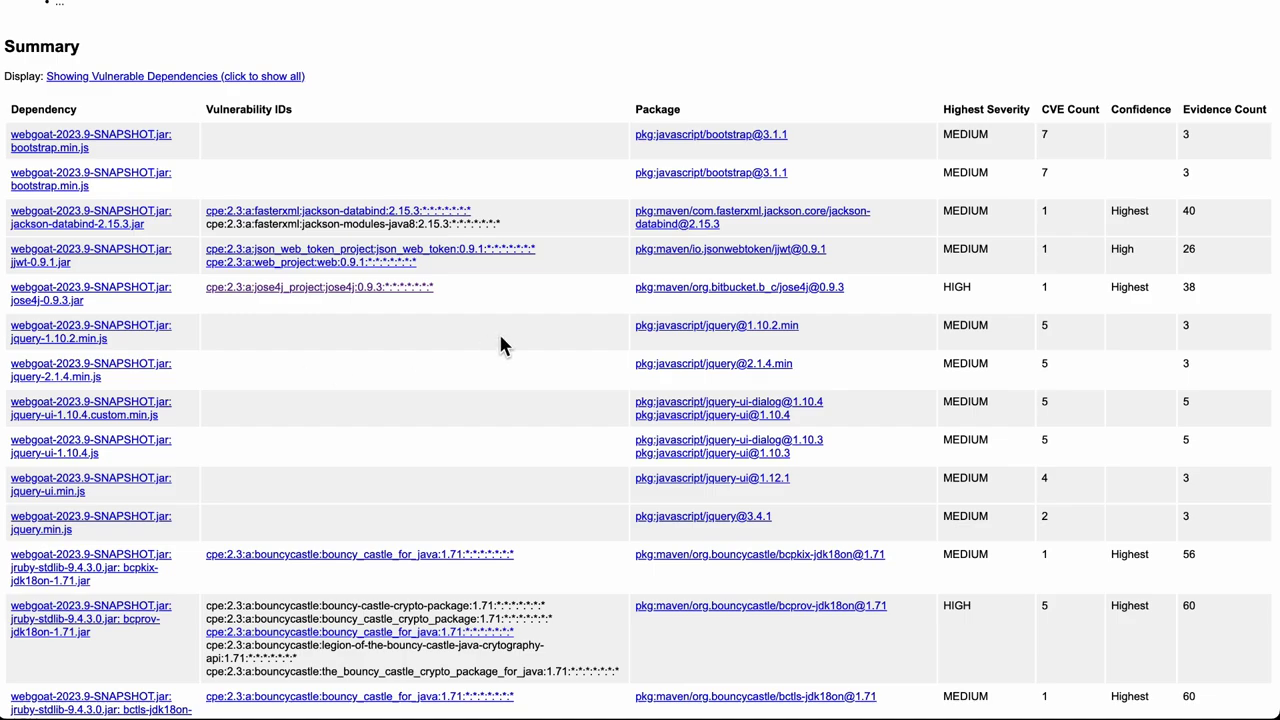
pyautogui.scroll(-6, 501, 345)
pyautogui.scroll(9, 457, 380)
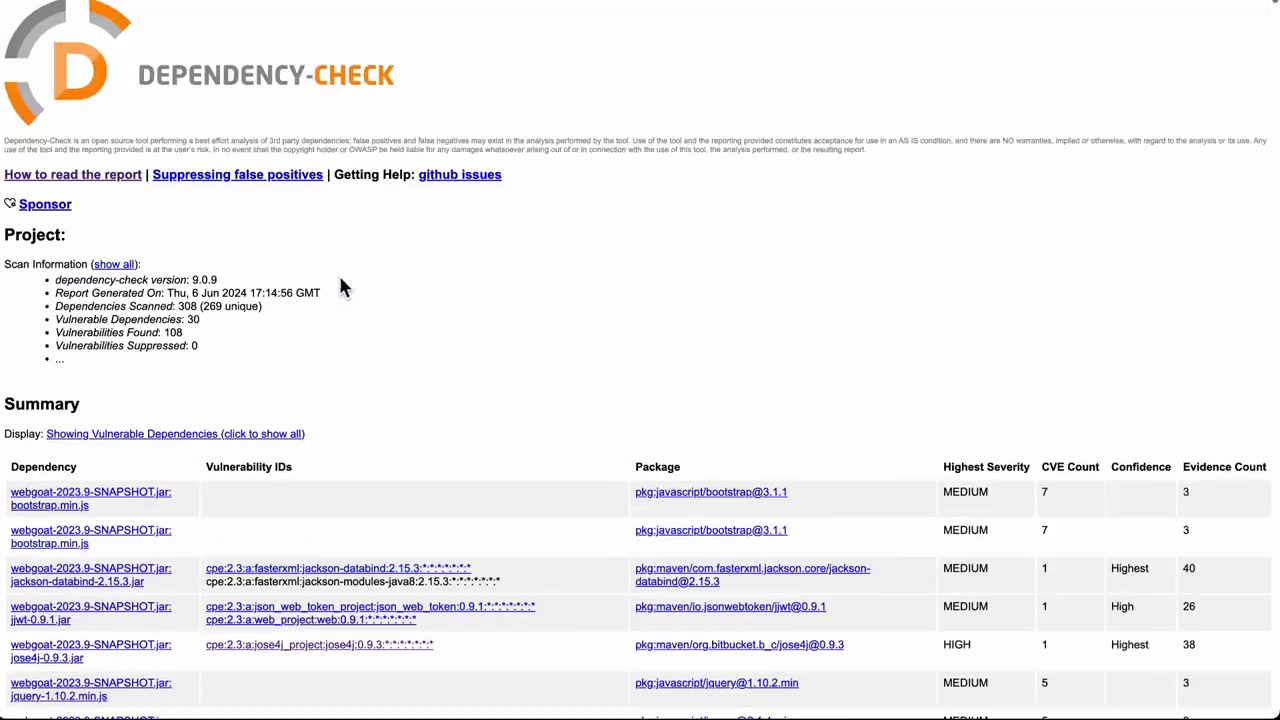
pyautogui.scroll(-3, 340, 288)
pyautogui.moveTo(484, 362); pyautogui.dragTo(473, 178)
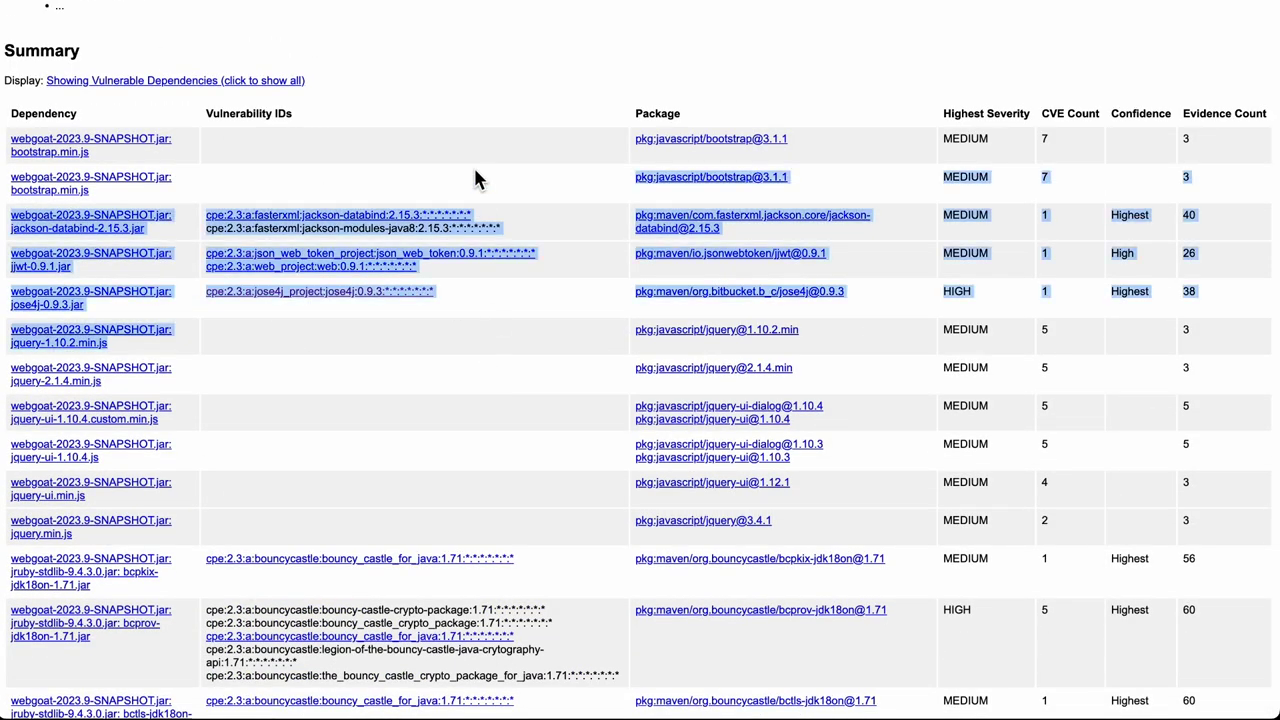
pyautogui.click(474, 207)
# - Search the report for "CVE" and read through the published vulnerabilities of bootstrap.min.js
pyautogui.hotkey('ctrl', 'f')
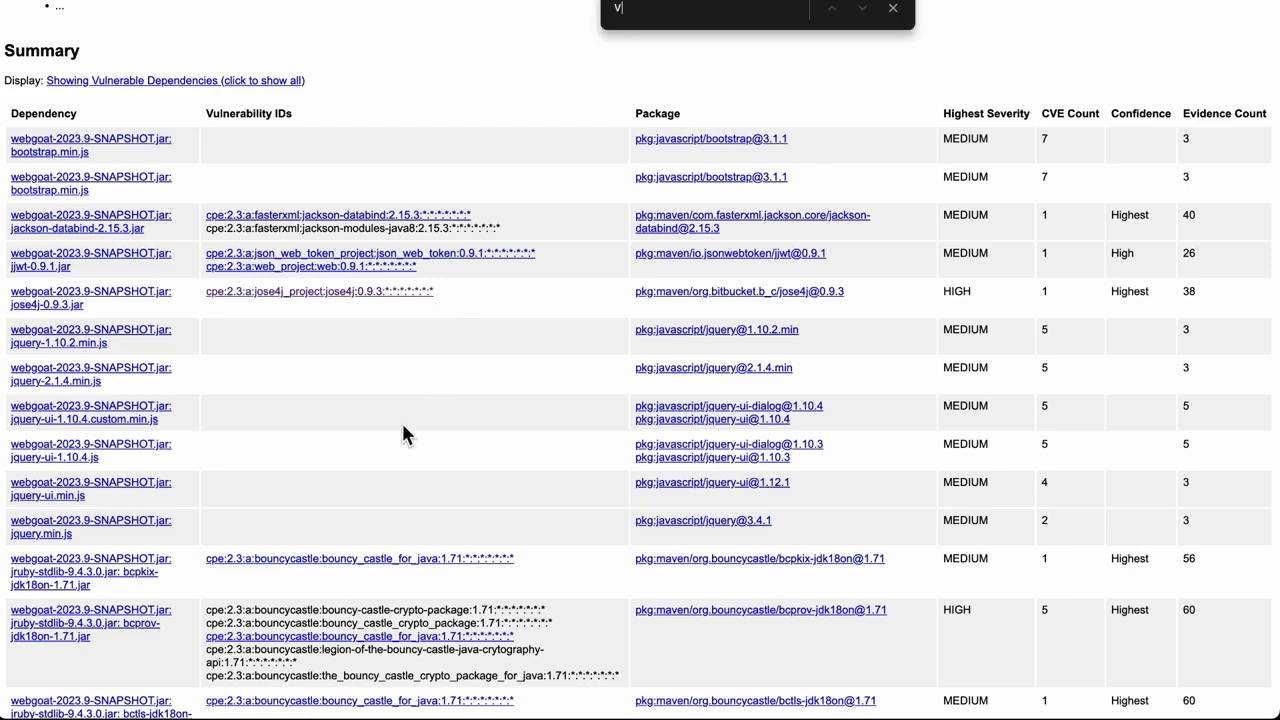
pyautogui.write('CVE')
pyautogui.press('Return')
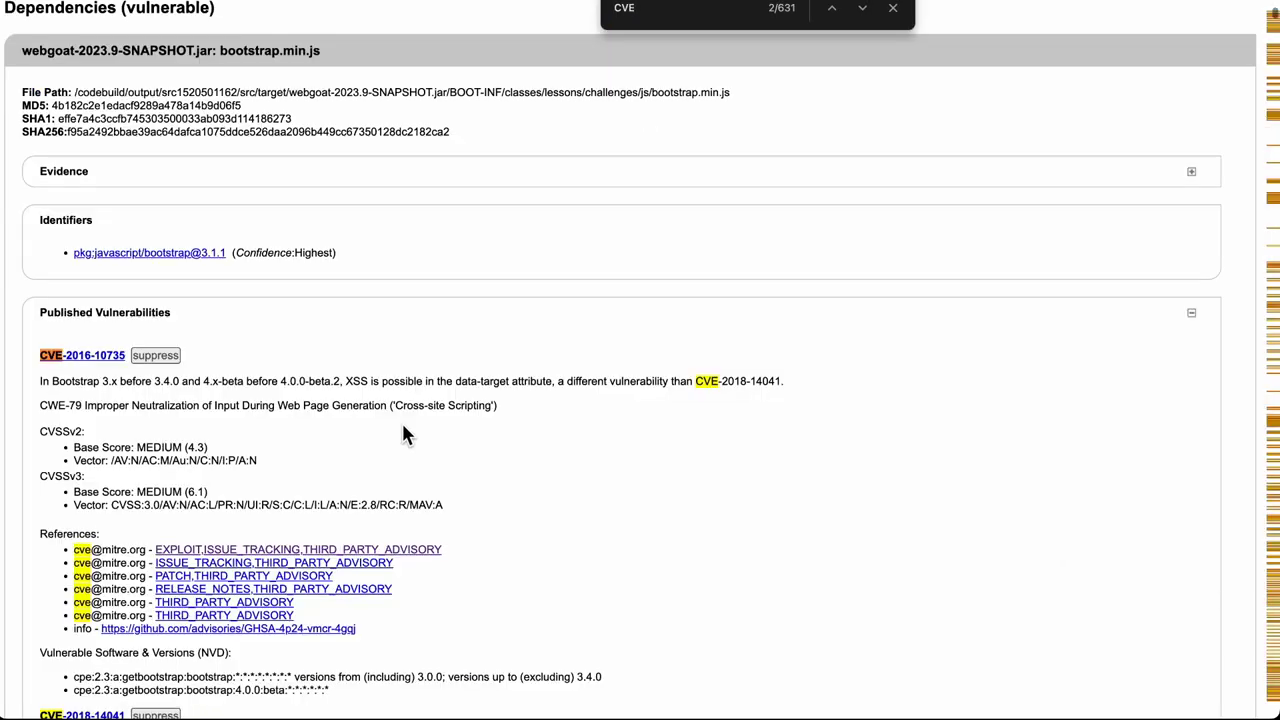
pyautogui.press('Escape')
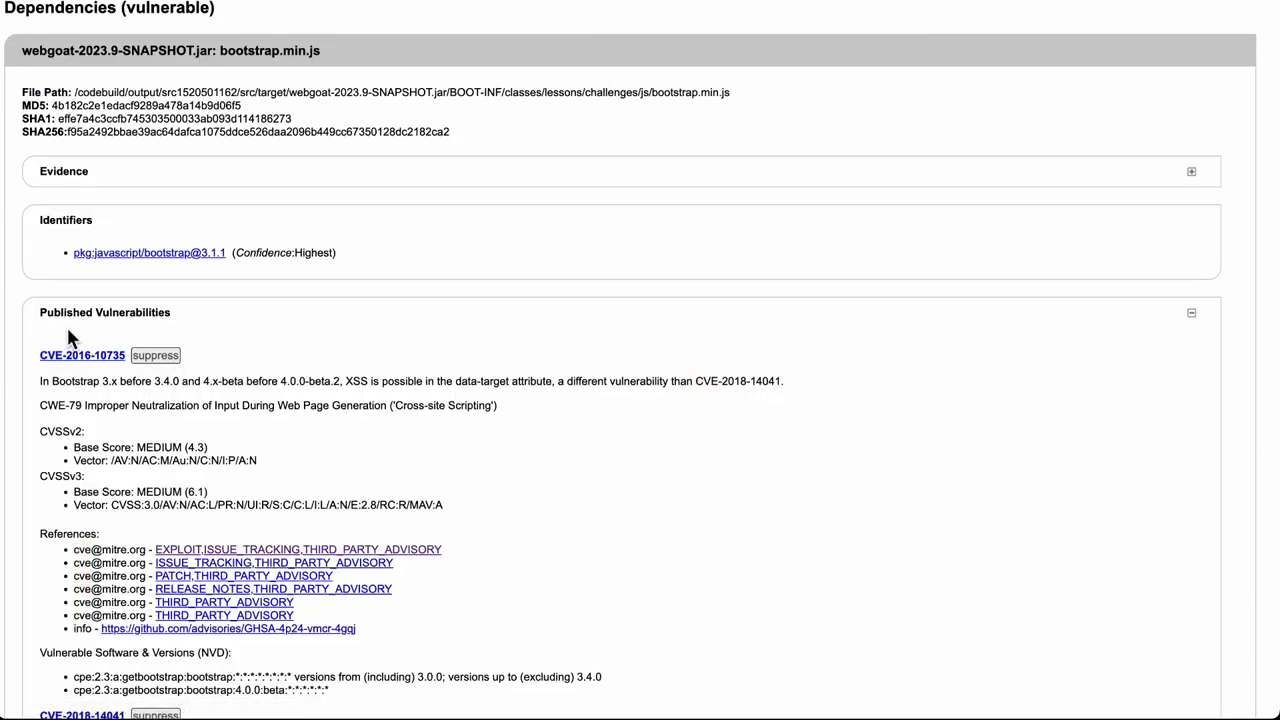
pyautogui.scroll(-3, 80, 366)
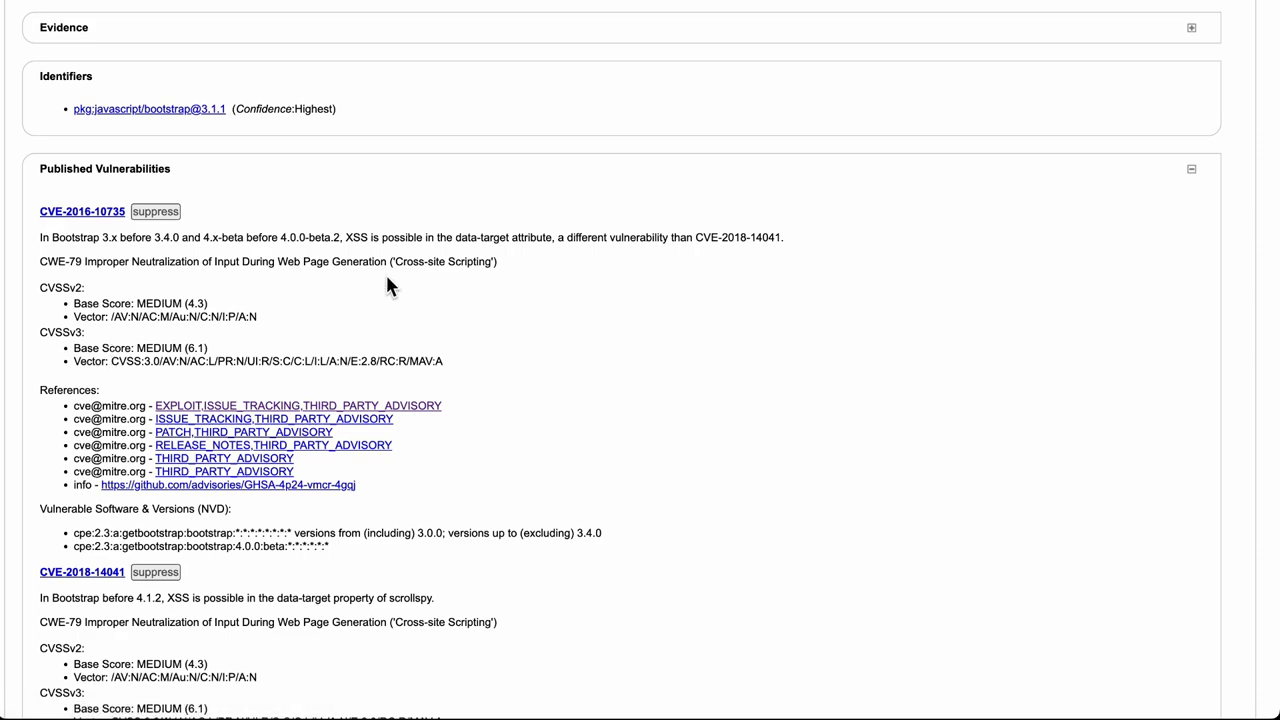
pyautogui.scroll(-6, 387, 280)
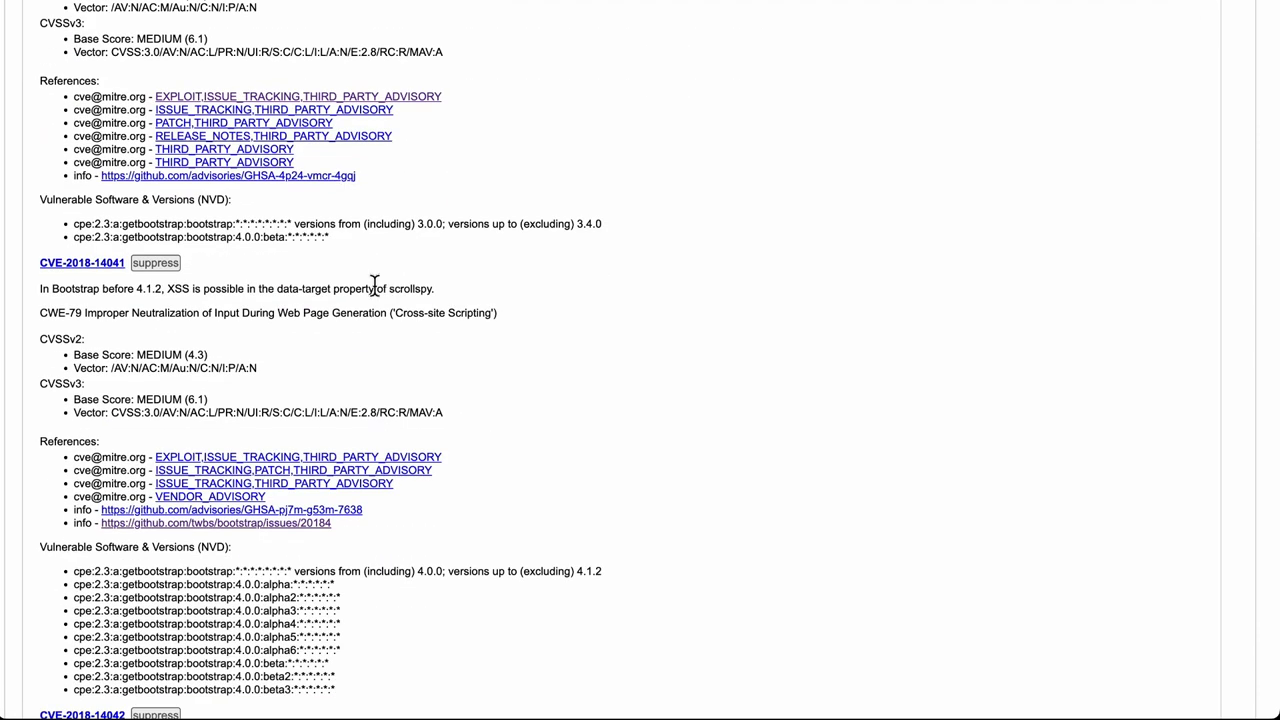
pyautogui.scroll(-7, 380, 277)
# - Search the report for "CVE" again and step forward through several matches
pyautogui.hotkey('ctrl', 'f')
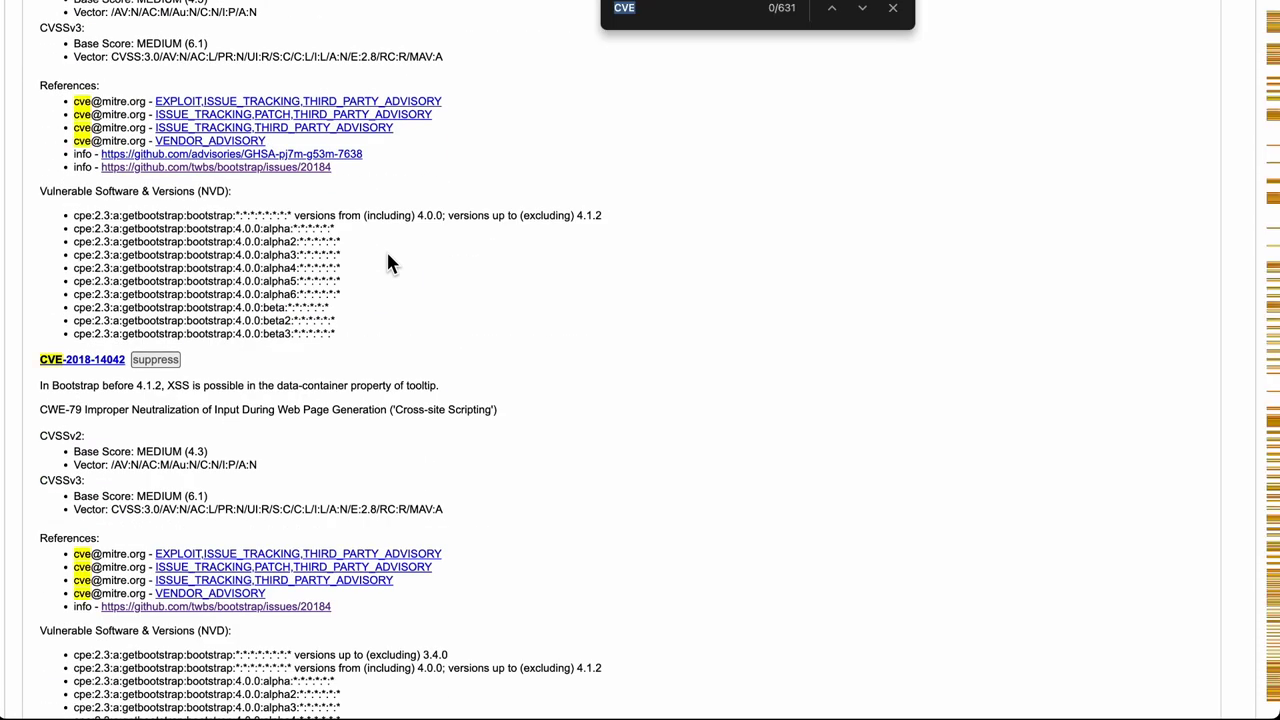
pyautogui.press('Return')
pyautogui.press('Return')
pyautogui.press('Return')
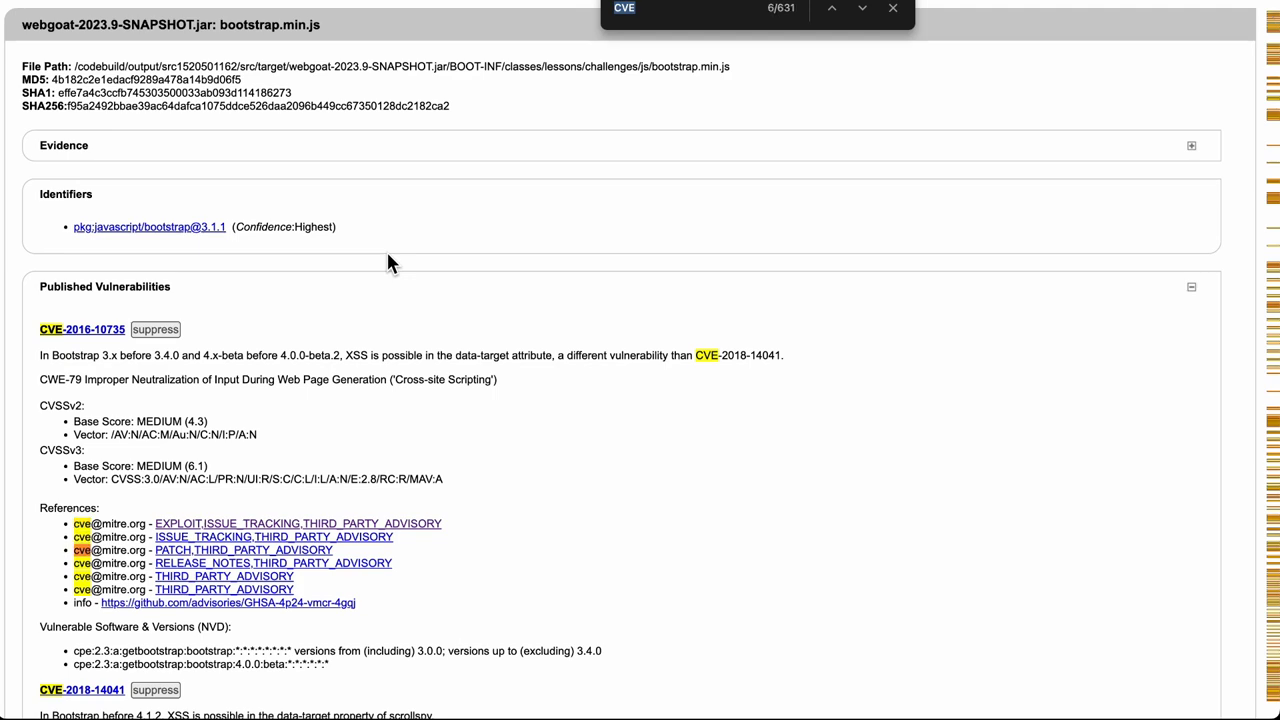
pyautogui.press('Return')
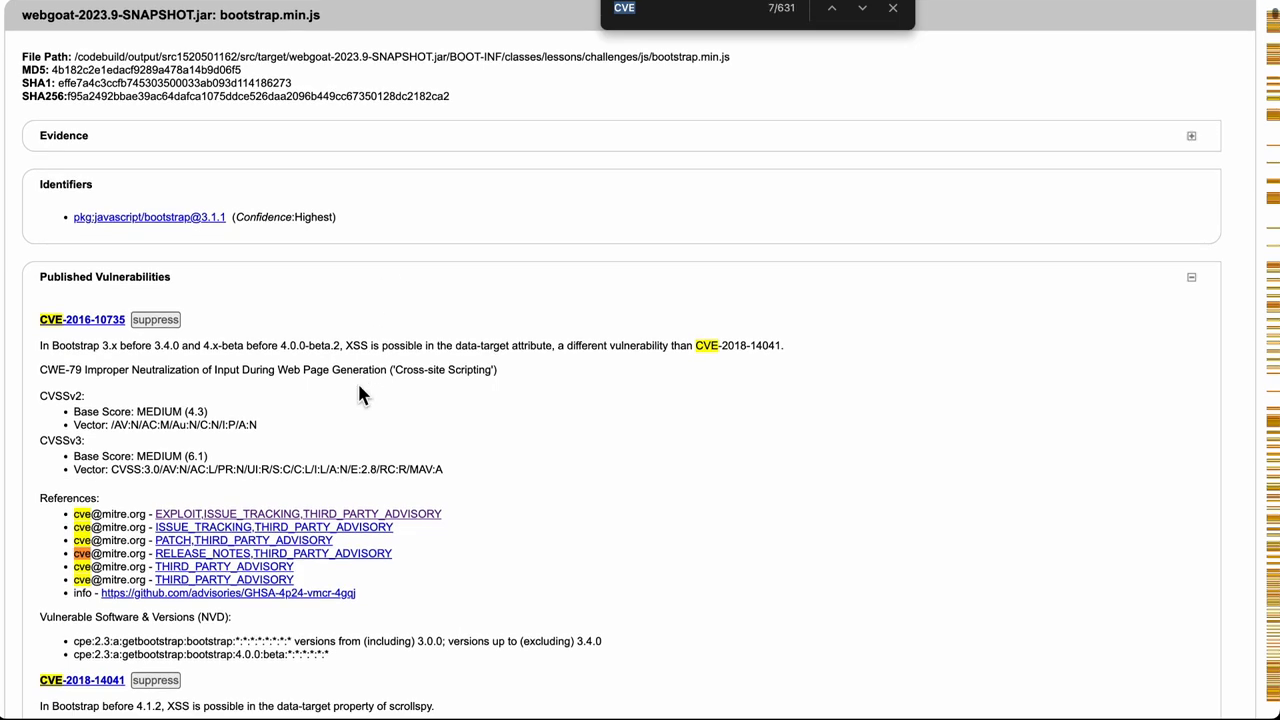
# - Examine the CVSS scores, vectors and references of CVE-2016-10735, and return to the beginning of the report
pyautogui.scroll(-5, 357, 385)
pyautogui.scroll(3, 150, 380)
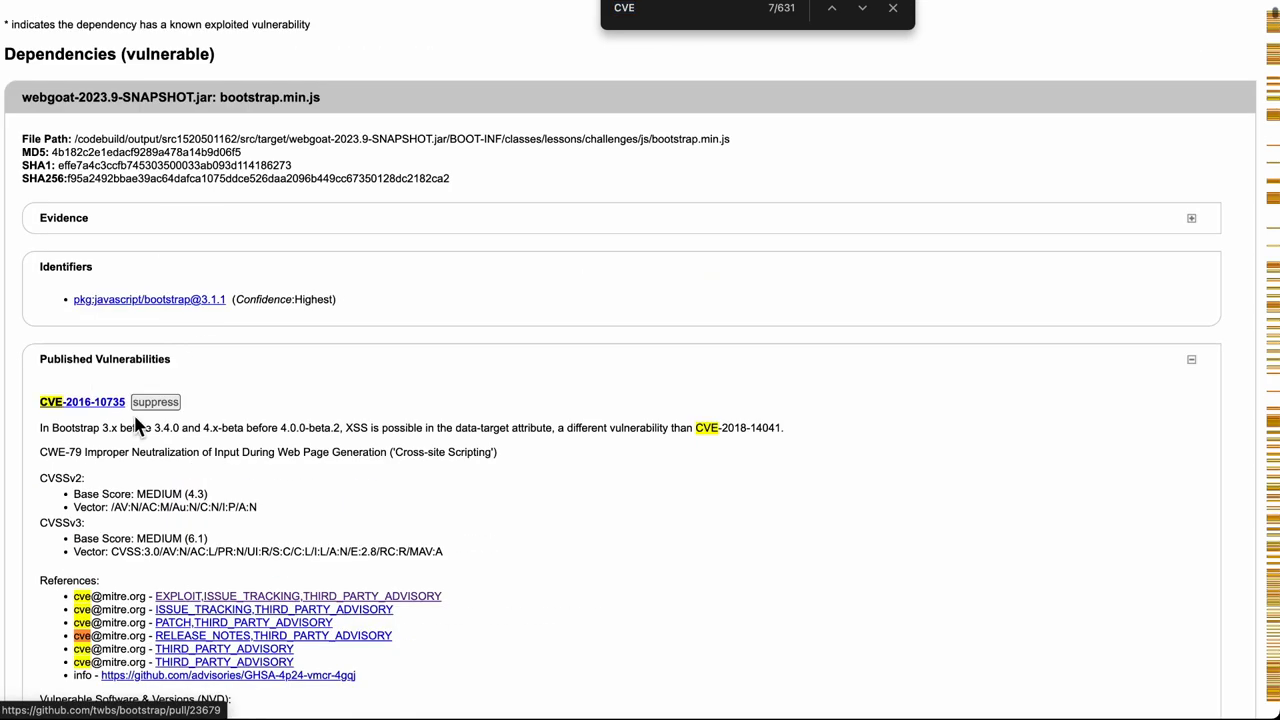
pyautogui.scroll(5, 106, 455)
pyautogui.hscroll(-2, 95, 463)
pyautogui.scroll(-5, 77, 463)
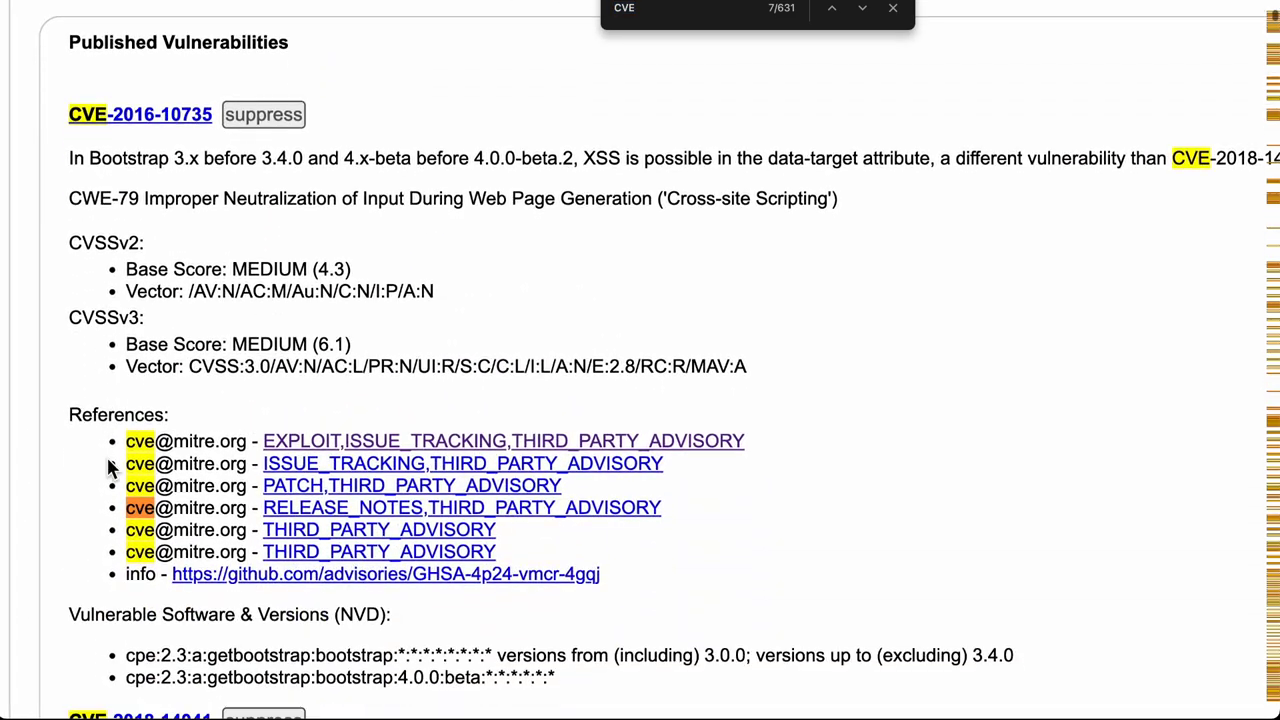
pyautogui.scroll(2, 77, 520)
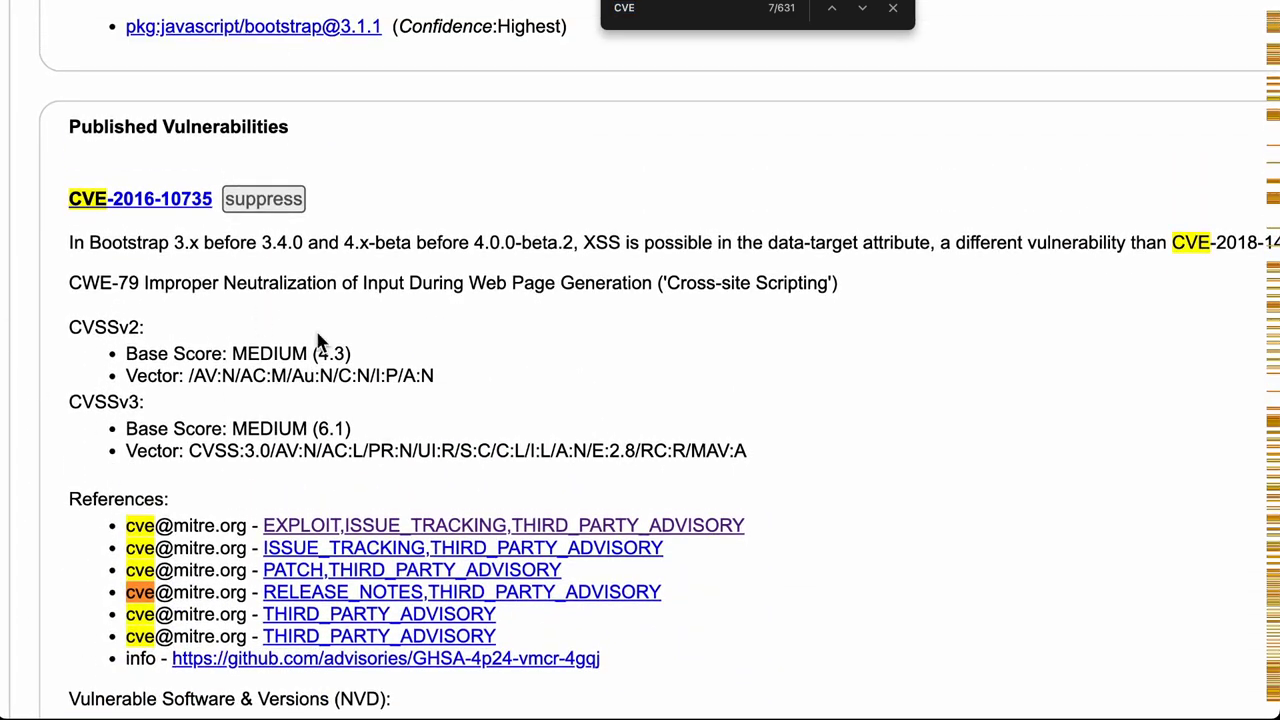
pyautogui.moveTo(124, 354); pyautogui.dragTo(436, 354)
pyautogui.click(434, 378)
pyautogui.scroll(-3, 434, 380)
pyautogui.scroll(15, 436, 380)
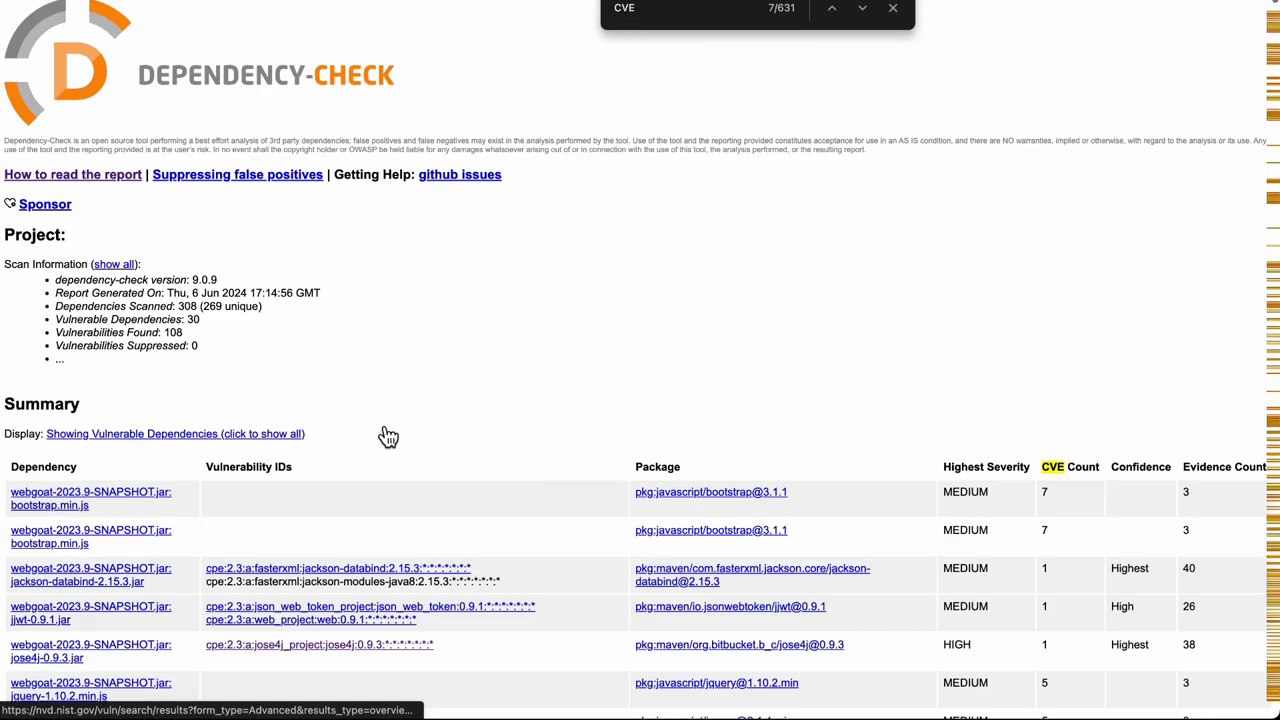